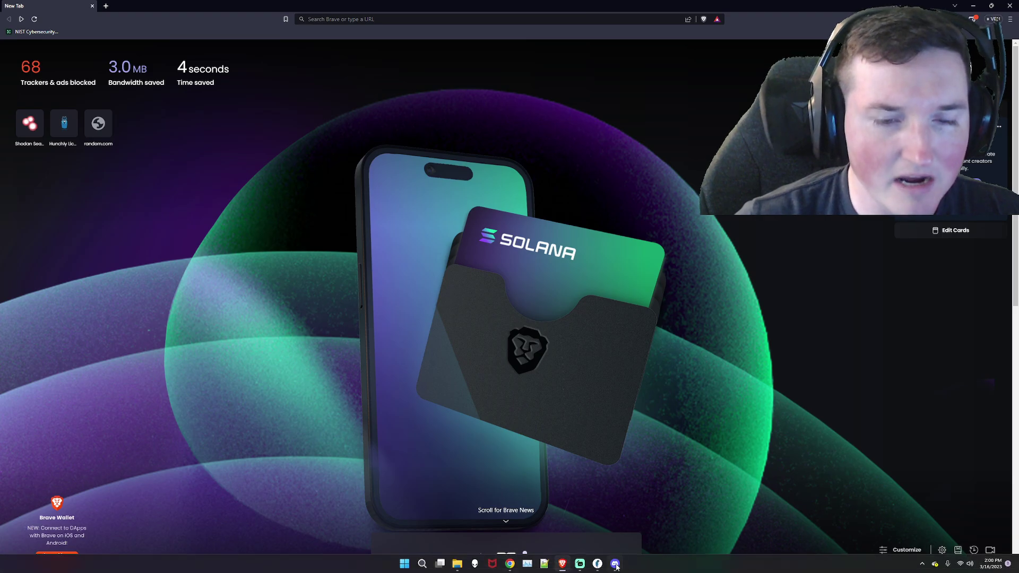
# - Switch to Hunchly and create a new case named Stuffy24
pyautogui.click(597, 563)
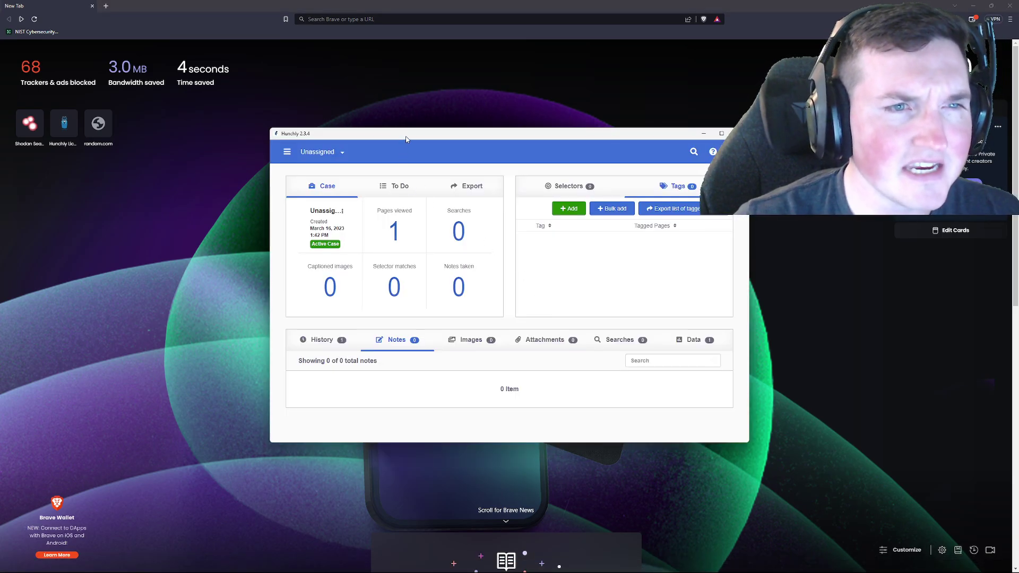
pyautogui.moveTo(407, 135); pyautogui.dragTo(405, 110)
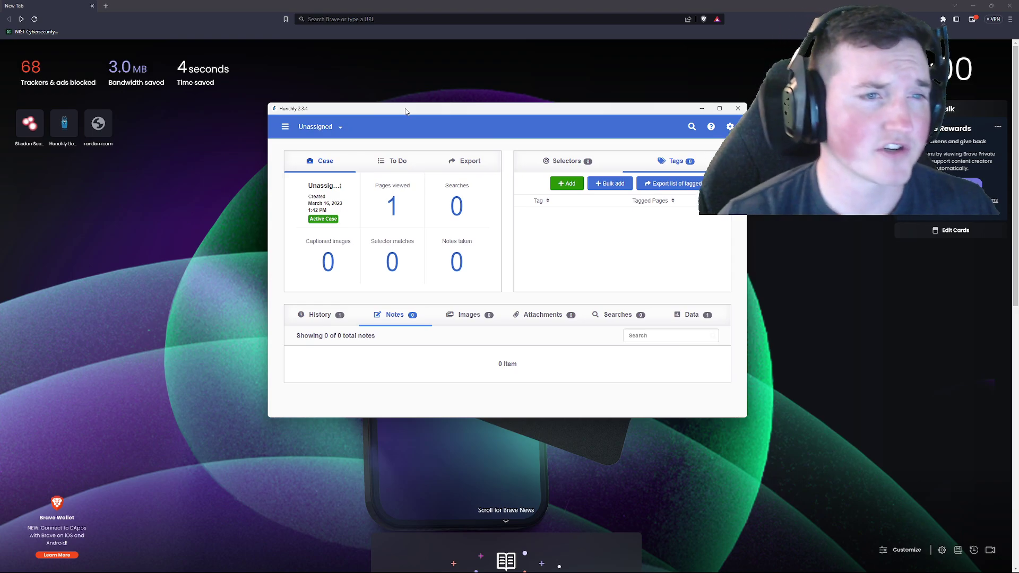
pyautogui.click(336, 129)
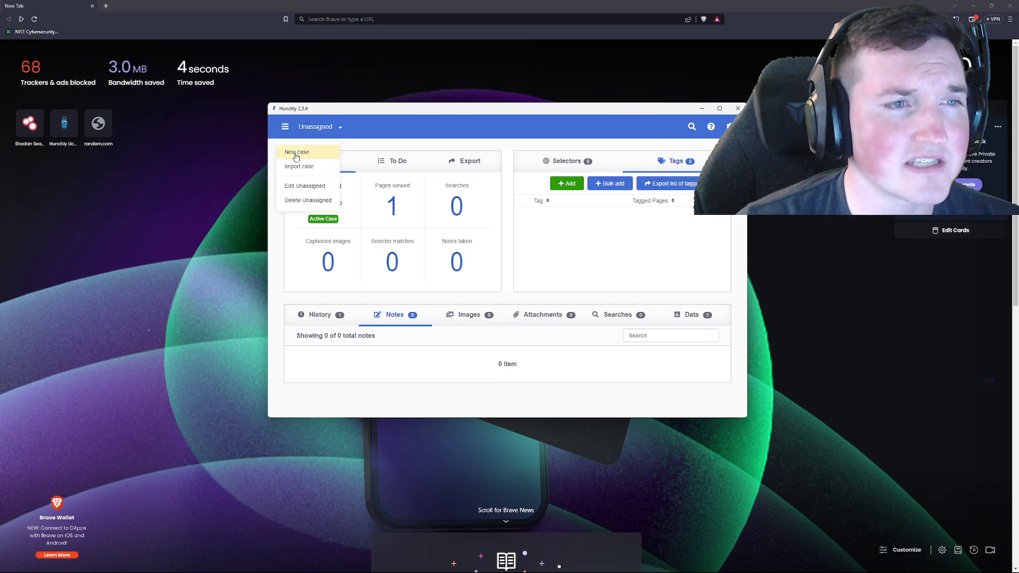
pyautogui.click(296, 152)
pyautogui.click(467, 267)
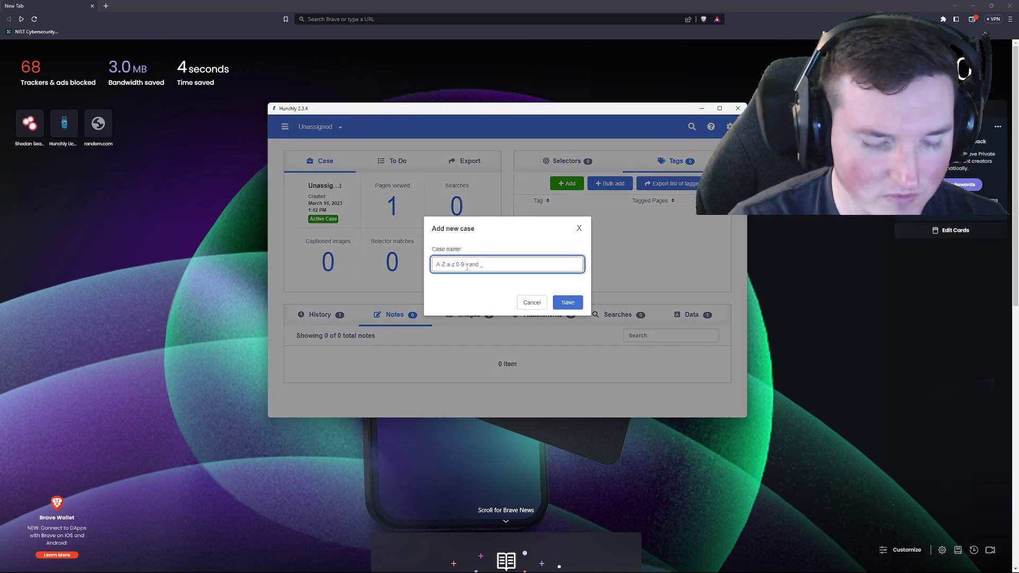
pyautogui.write('Stuffy24')
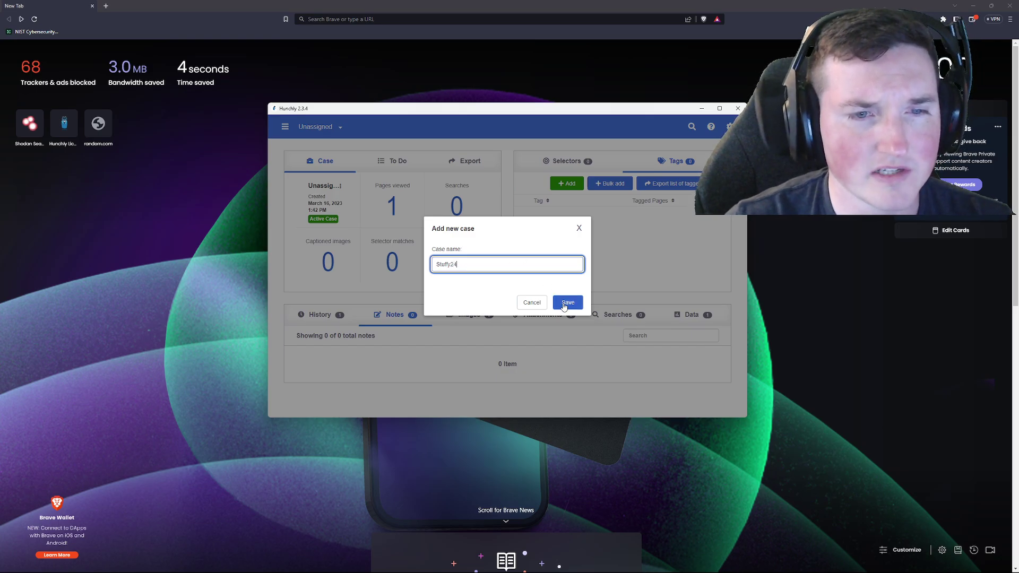
pyautogui.click(565, 304)
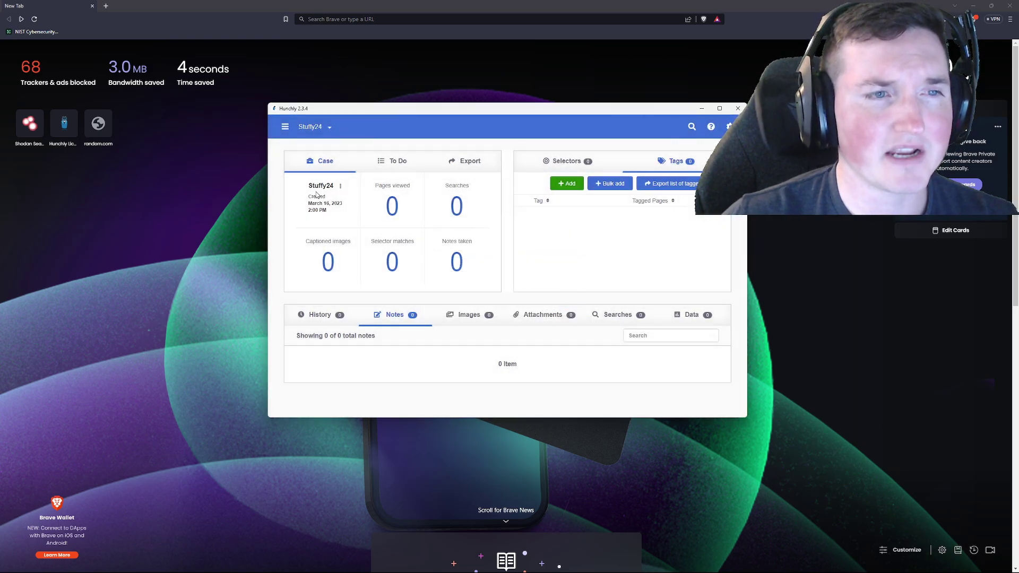
# - Add two tags to the Stuffy24 case: "shodan.io - ssh" and "shodan.io -ftp"
pyautogui.click(567, 183)
pyautogui.write('shodan.io - ssh')
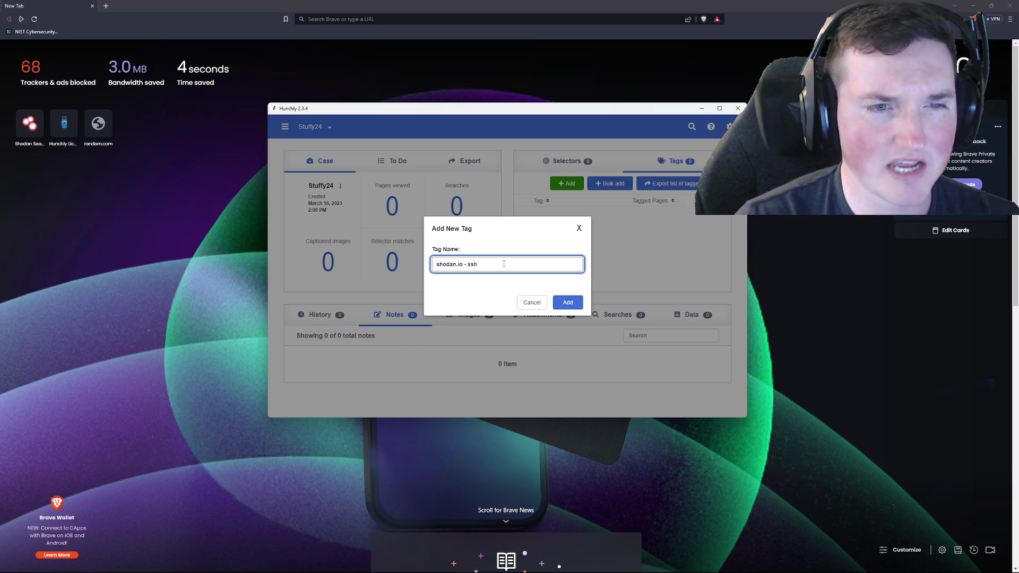
pyautogui.press('Return')
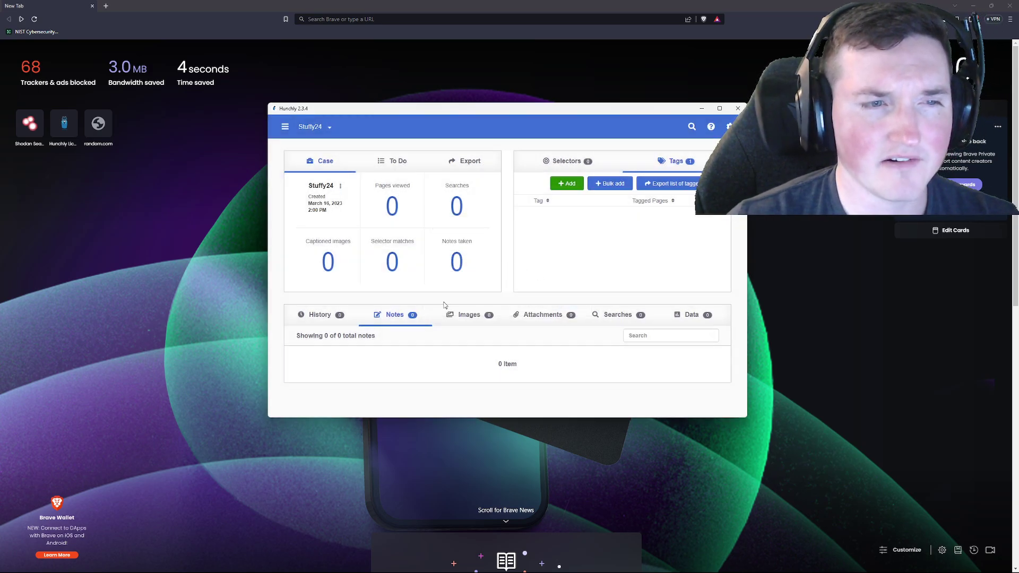
pyautogui.click(567, 183)
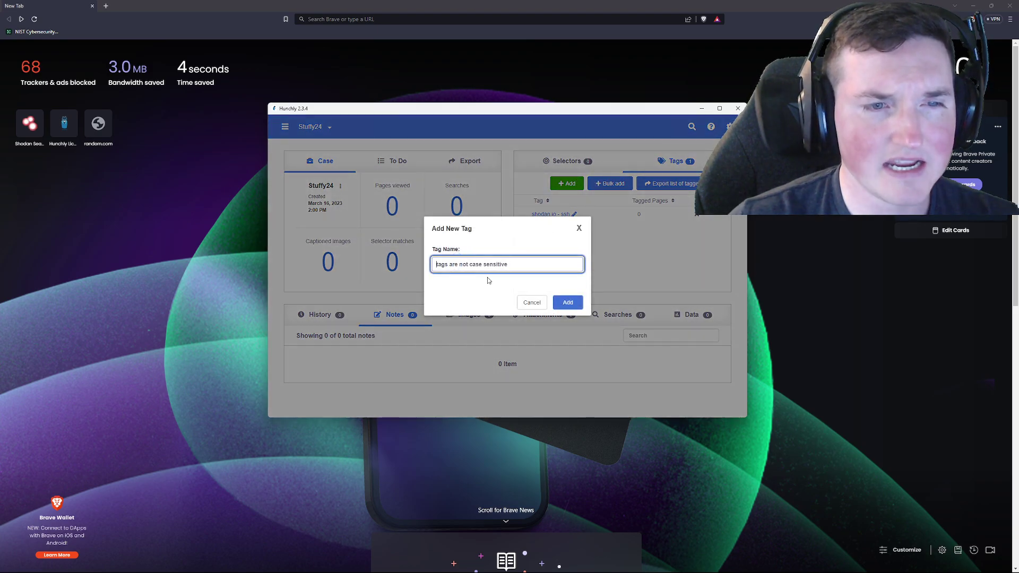
pyautogui.write('shodan.io -ftp')
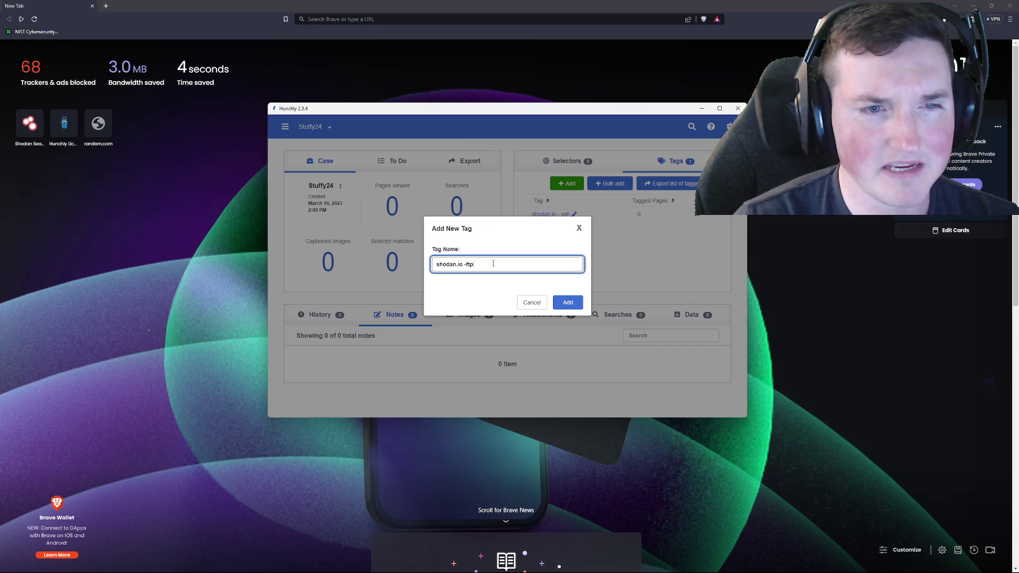
pyautogui.press('Return')
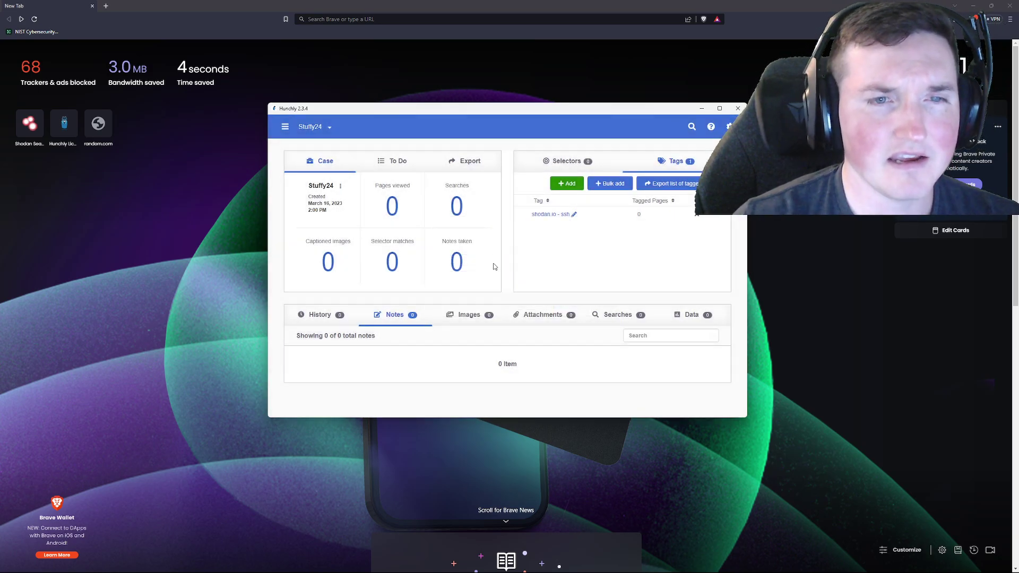
# - Add a third tag named "linkedin" to the Stuffy24 case
pyautogui.click(567, 184)
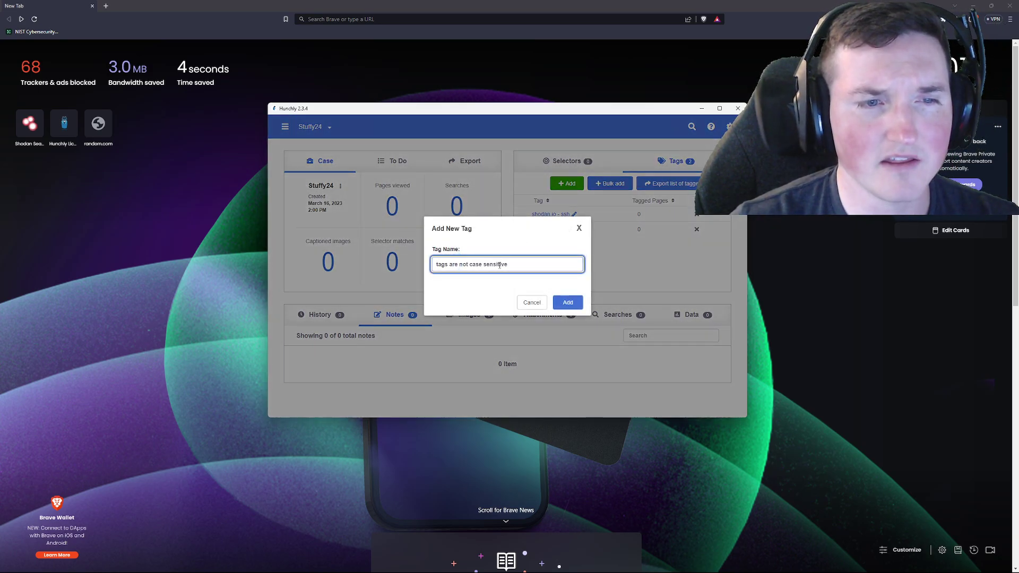
pyautogui.click(499, 266)
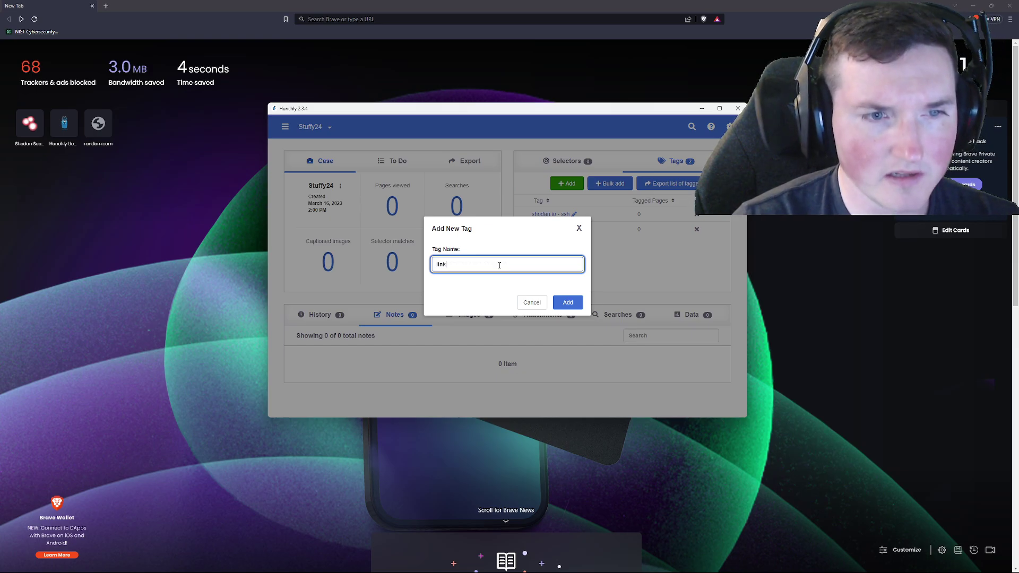
pyautogui.press('Return')
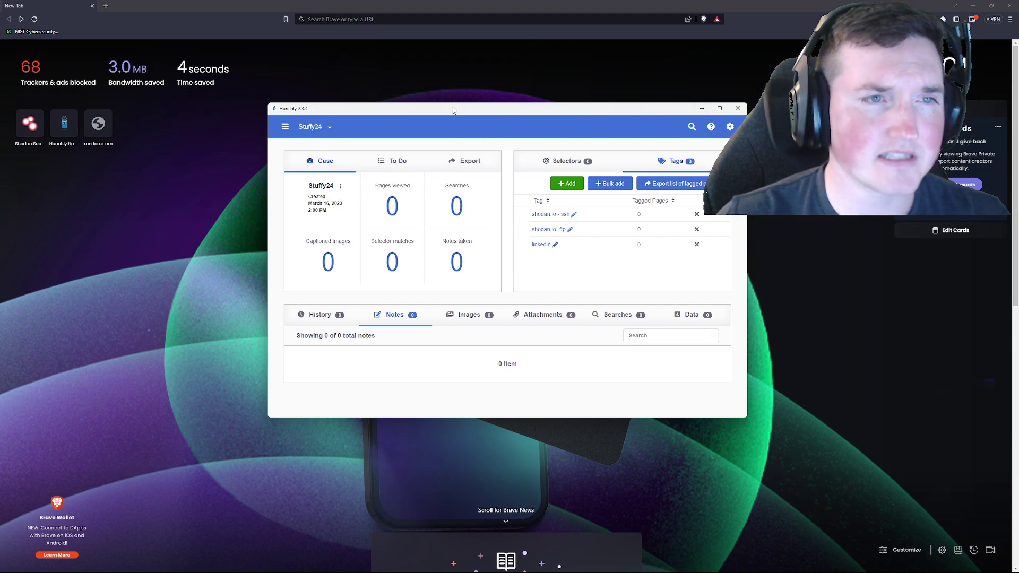
# - Minimize Hunchly to return to the Brave browser and open shodan.io
pyautogui.moveTo(454, 111); pyautogui.dragTo(415, 102)
pyautogui.click(658, 104)
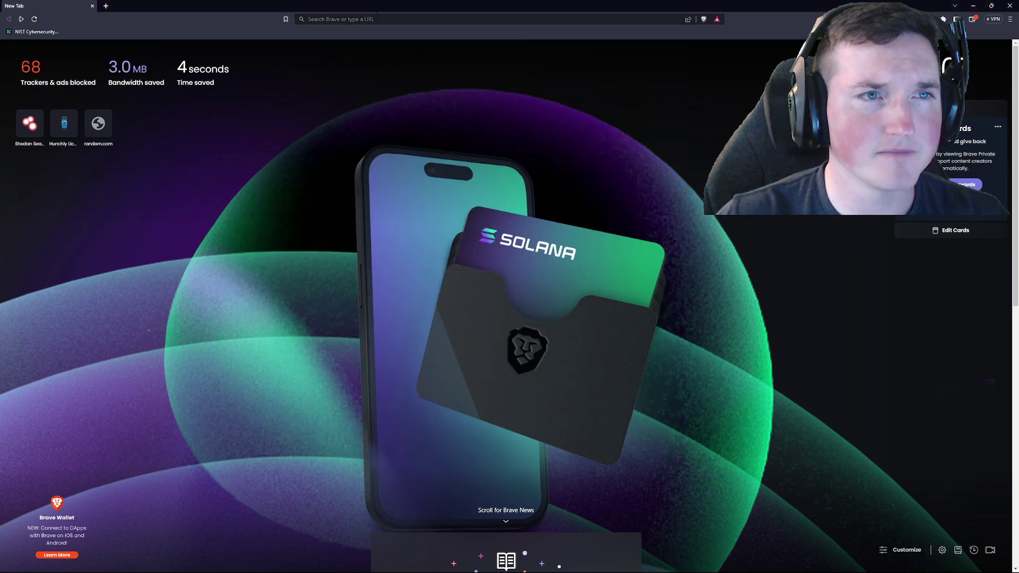
pyautogui.click(375, 17)
pyautogui.write('shodan.io')
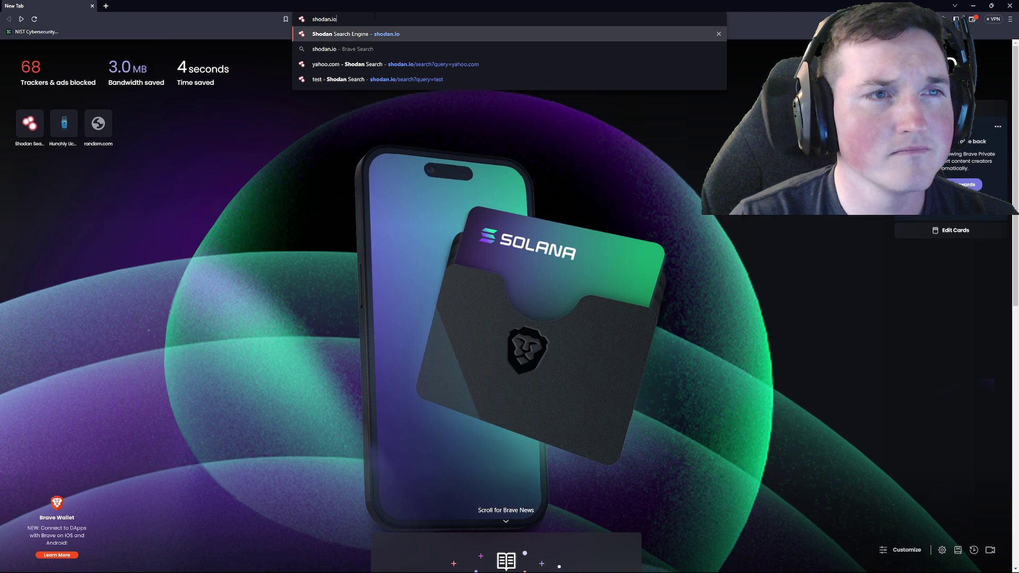
pyautogui.press('Return')
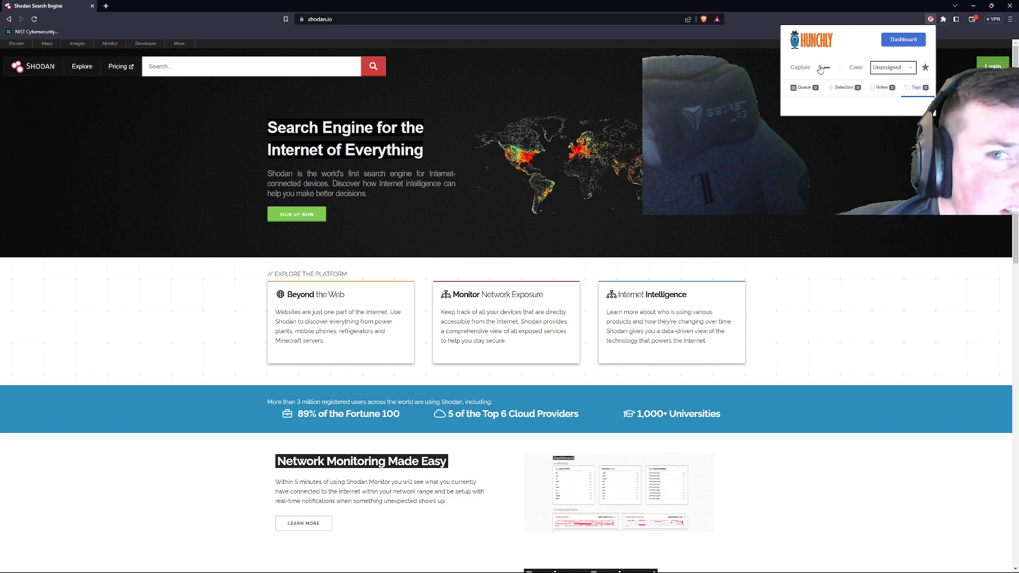
# - Turn on page capture in the Hunchly browser extension and assign captures to the Stuffy24 case
pyautogui.click(824, 67)
pyautogui.click(891, 67)
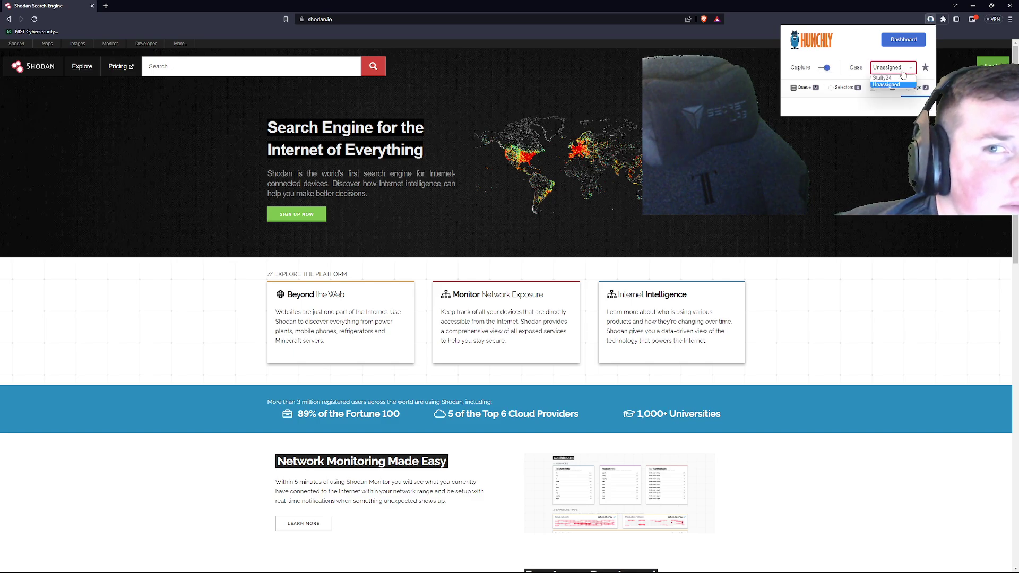
pyautogui.click(888, 80)
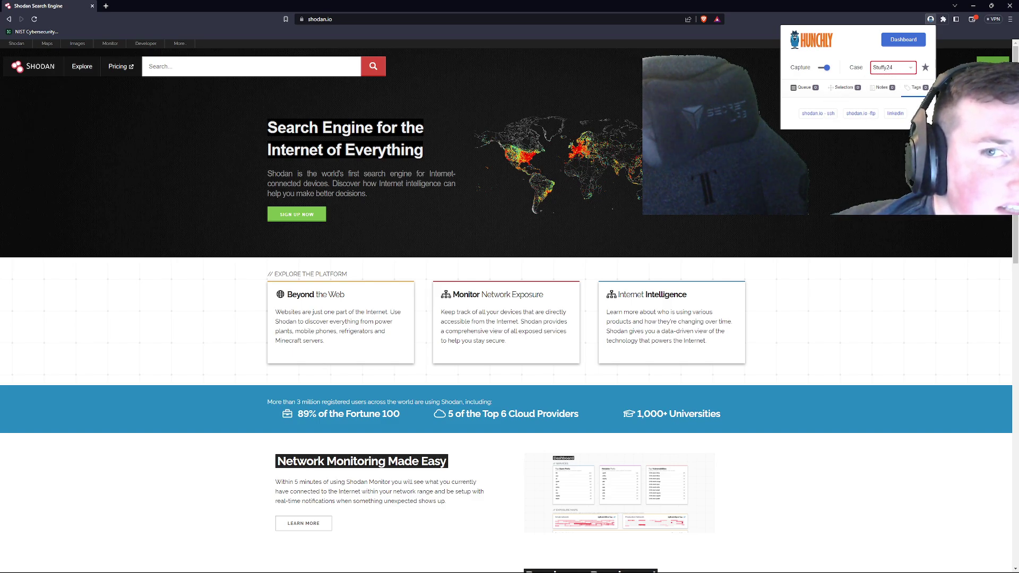
# - Search Shodan for "yahoo.com ssh"
pyautogui.click(238, 62)
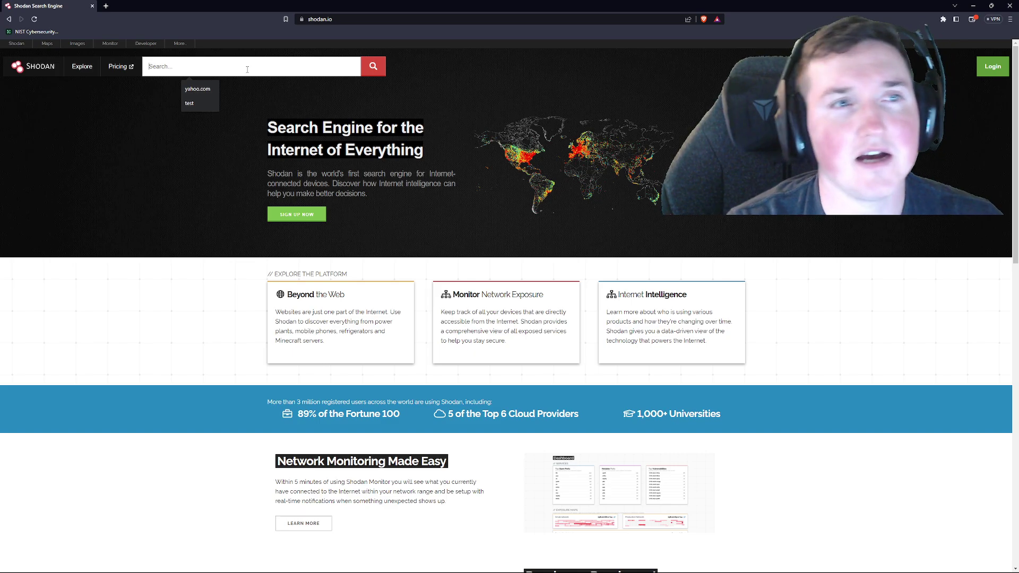
pyautogui.write('yahoo.com ssh')
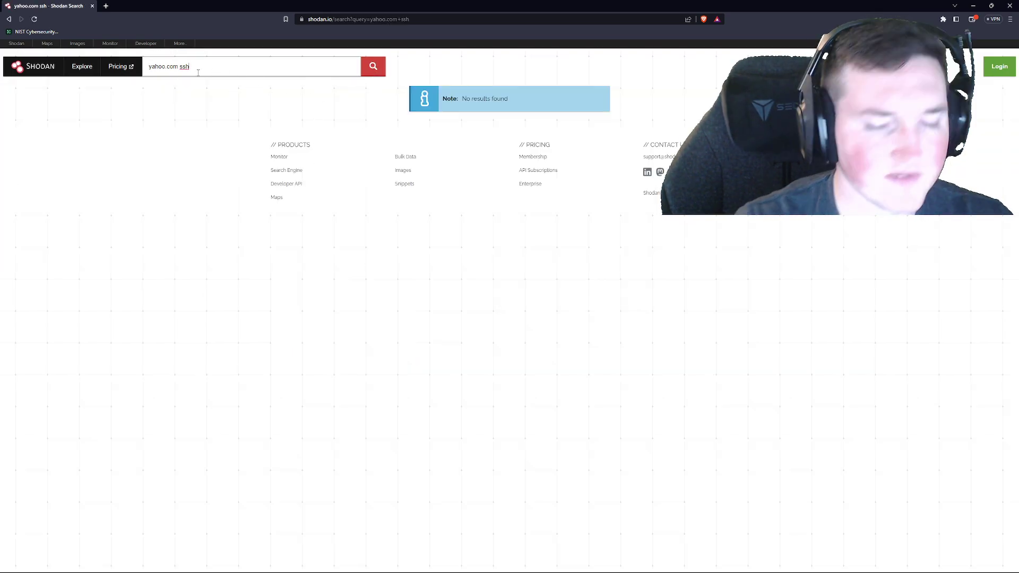
# - Replace the Shodan query with "openssh", run the search and look over the results
pyautogui.press('BackSpace')
pyautogui.press('BackSpace')
pyautogui.press('BackSpace')
pyautogui.press('BackSpace')
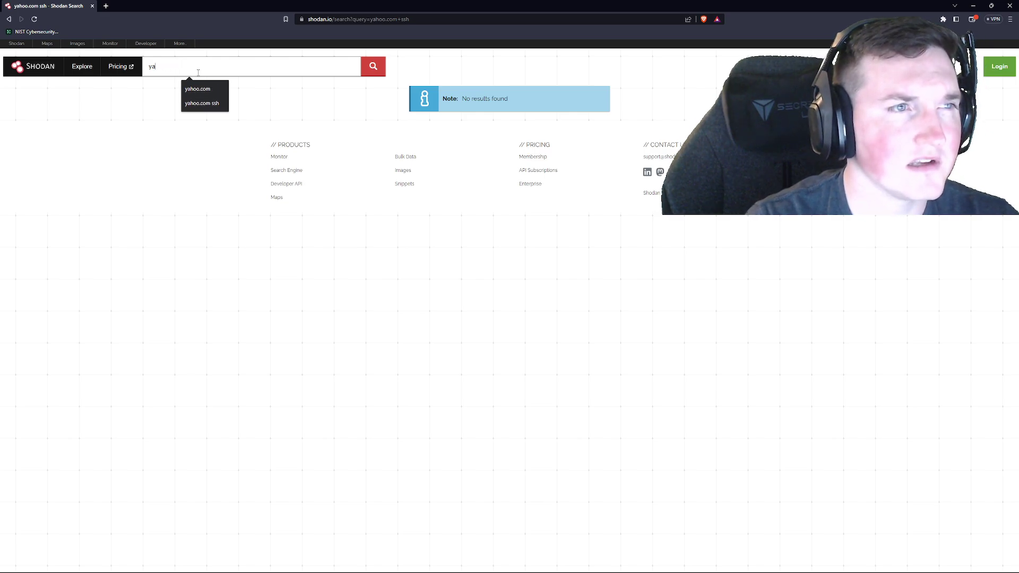
pyautogui.press('BackSpace')
pyautogui.press('BackSpace')
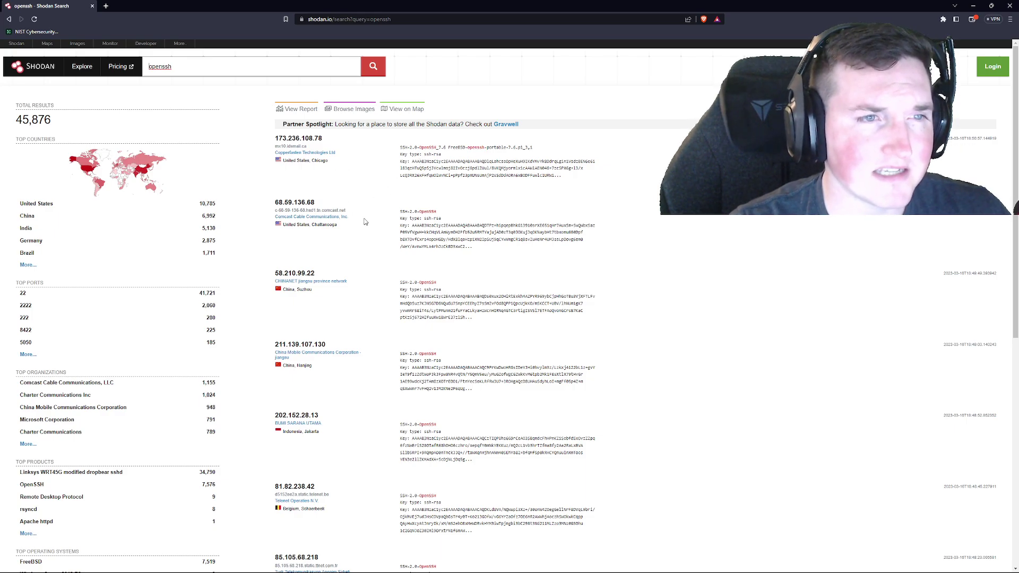
pyautogui.scroll(-5, 376, 223)
pyautogui.scroll(3, 386, 250)
pyautogui.scroll(2, 385, 250)
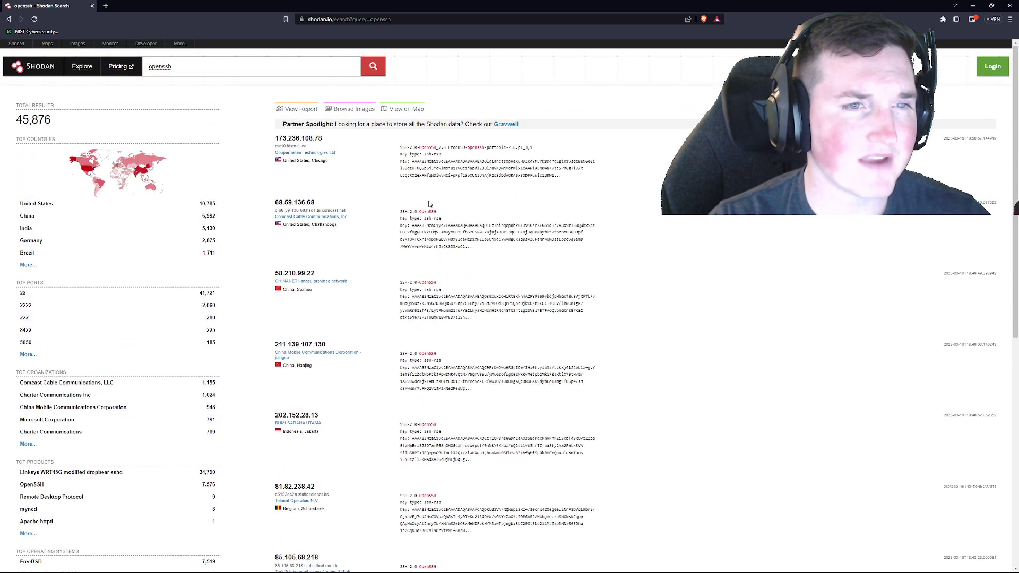
pyautogui.click(942, 20)
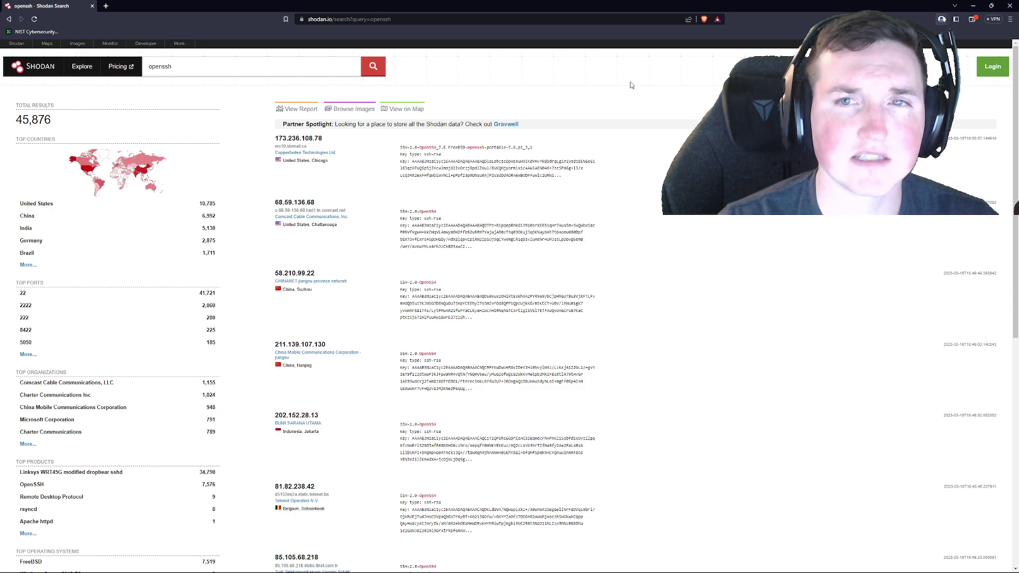
# - Replace the Shodan query with "ftp" and run the search
pyautogui.click(340, 19)
pyautogui.click(283, 66)
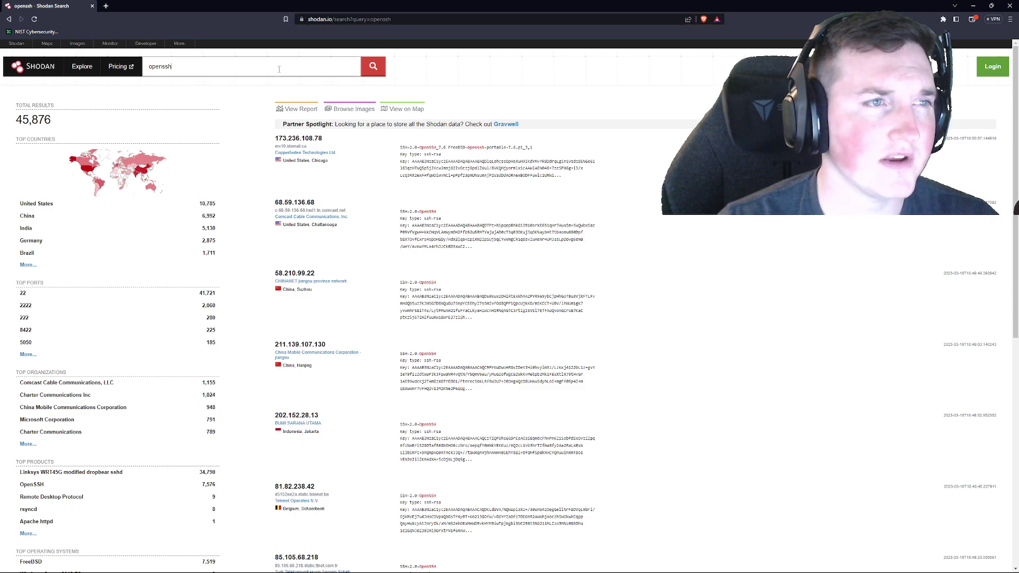
pyautogui.press('BackSpace')
pyautogui.press('BackSpace')
pyautogui.press('BackSpace')
pyautogui.press('BackSpace')
pyautogui.press('BackSpace')
pyautogui.press('BackSpace')
pyautogui.press('BackSpace')
pyautogui.write('ftp')
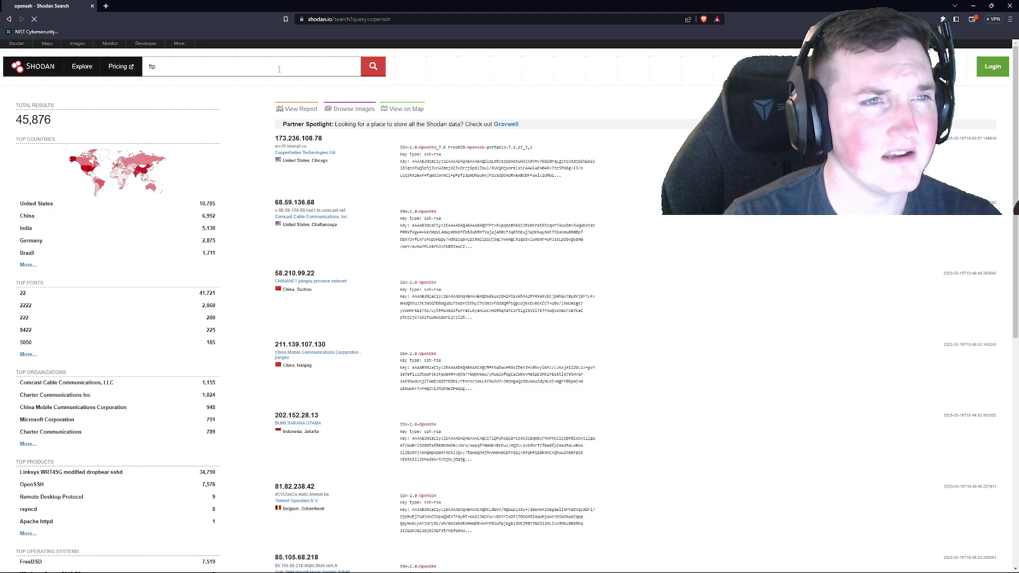
pyautogui.press('Return')
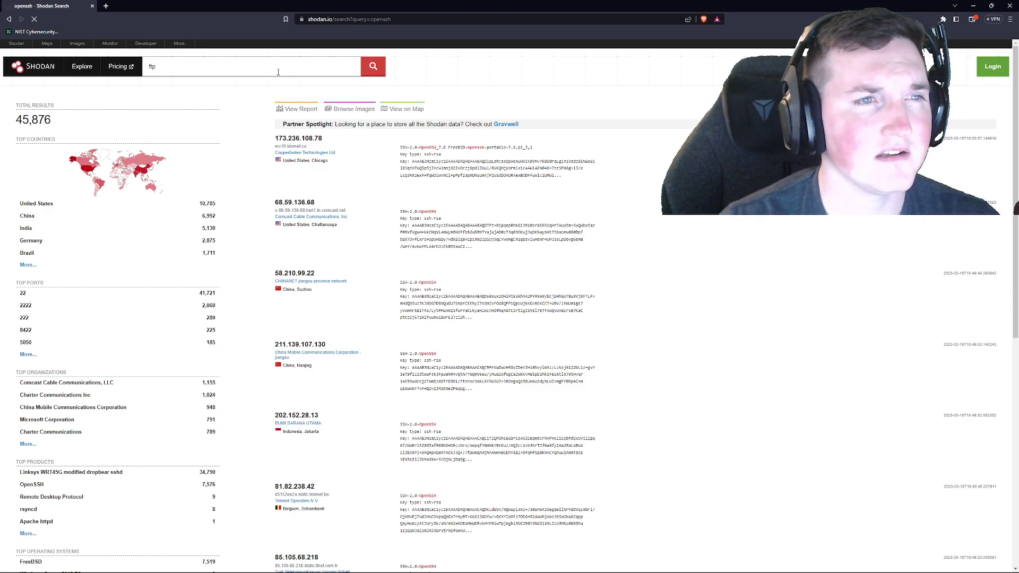
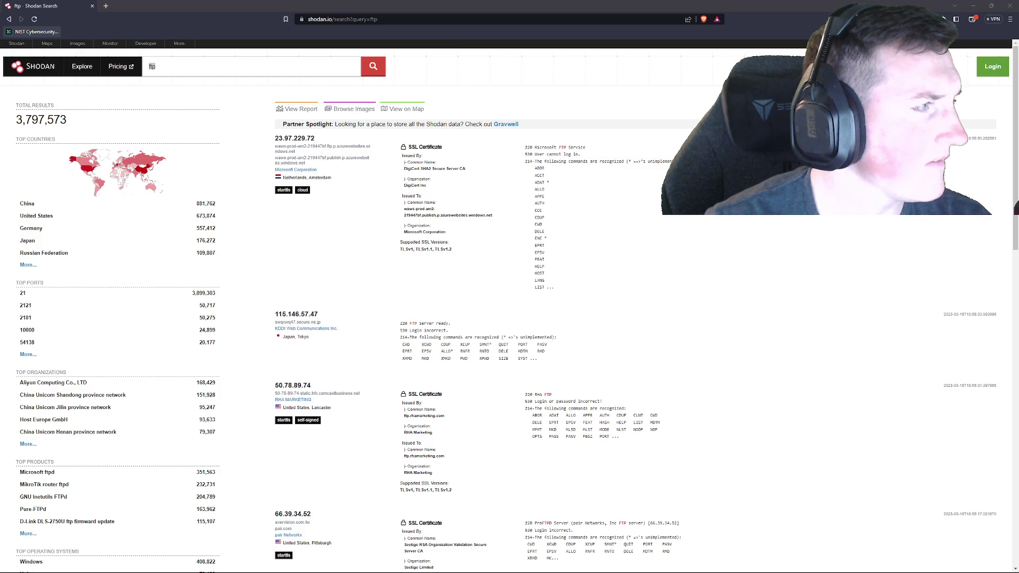
# - Search the web for linkedin.com and open LinkedIn's login page from the results
pyautogui.moveTo(0, 16); pyautogui.dragTo(404, 62)
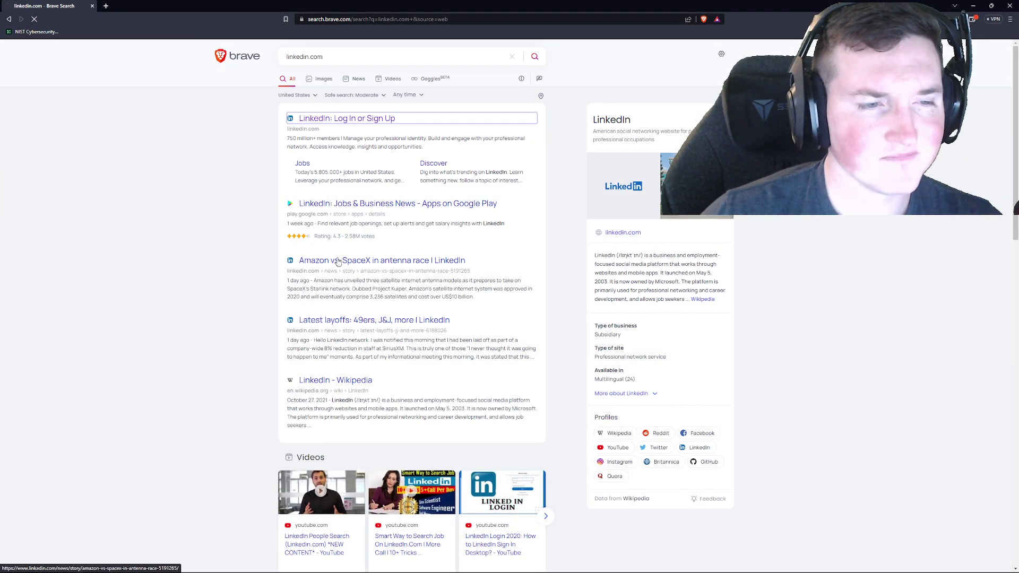
pyautogui.click(342, 121)
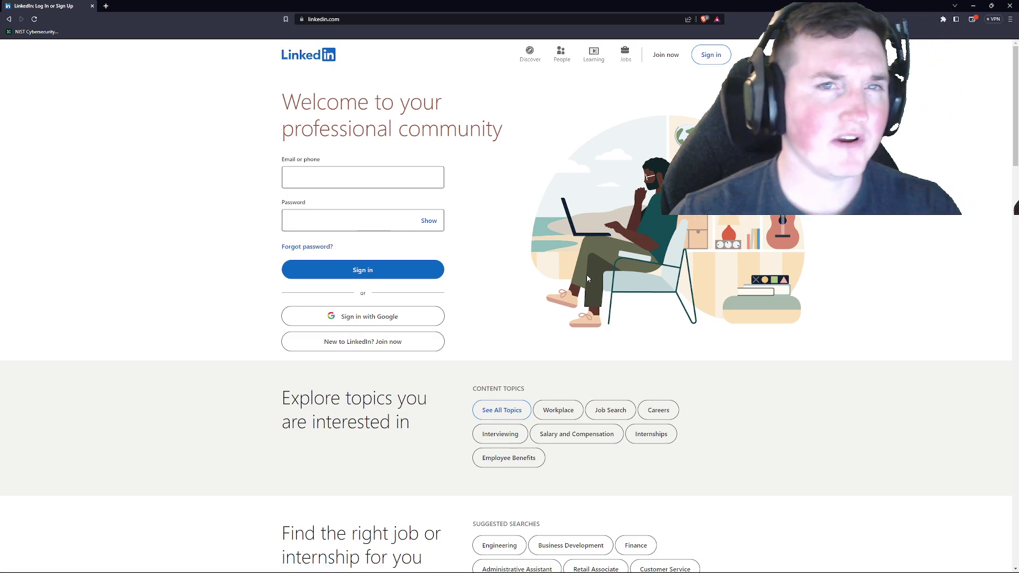
# - Try to open LinkedIn's People page, dismiss the Wayback Machine prompt and go back to the login page
pyautogui.click(557, 60)
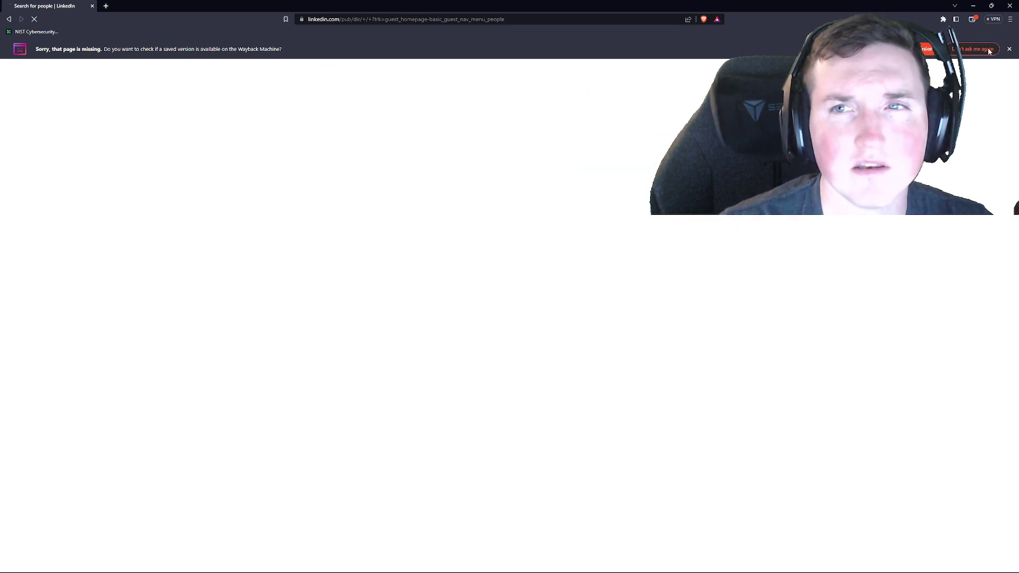
pyautogui.click(1008, 52)
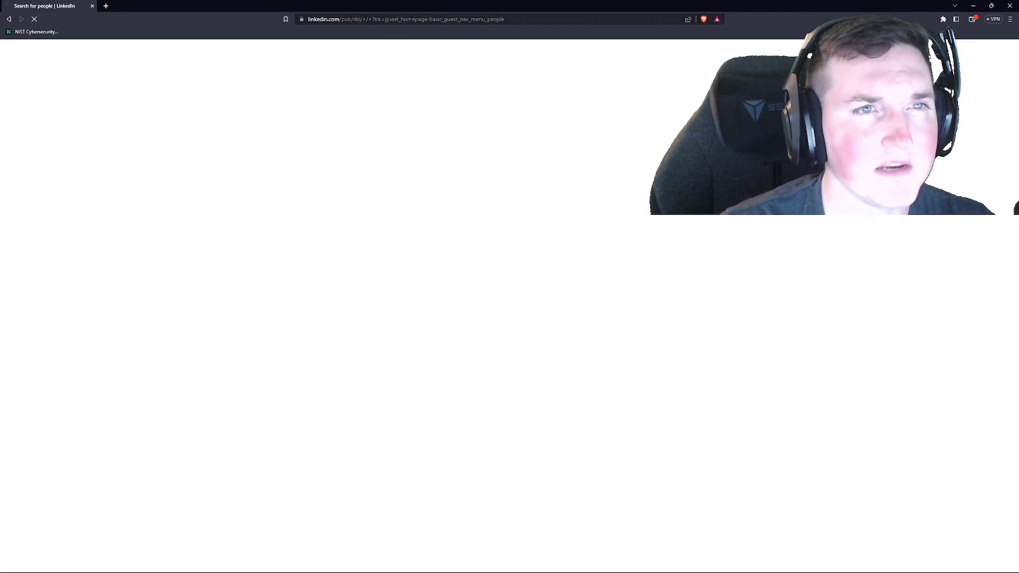
pyautogui.click(9, 20)
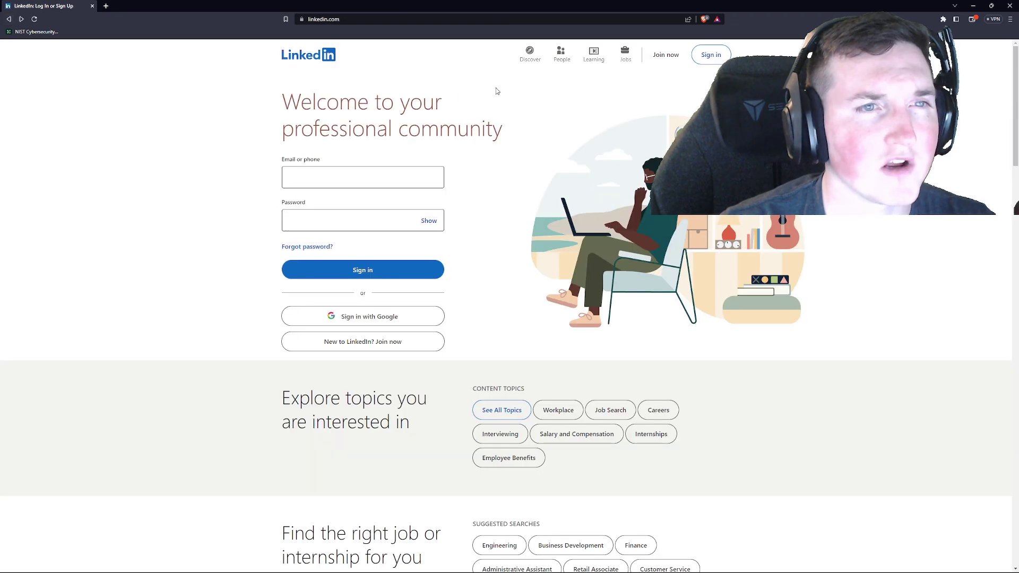
# - Open LinkedIn's Discover page from the login page
pyautogui.click(522, 68)
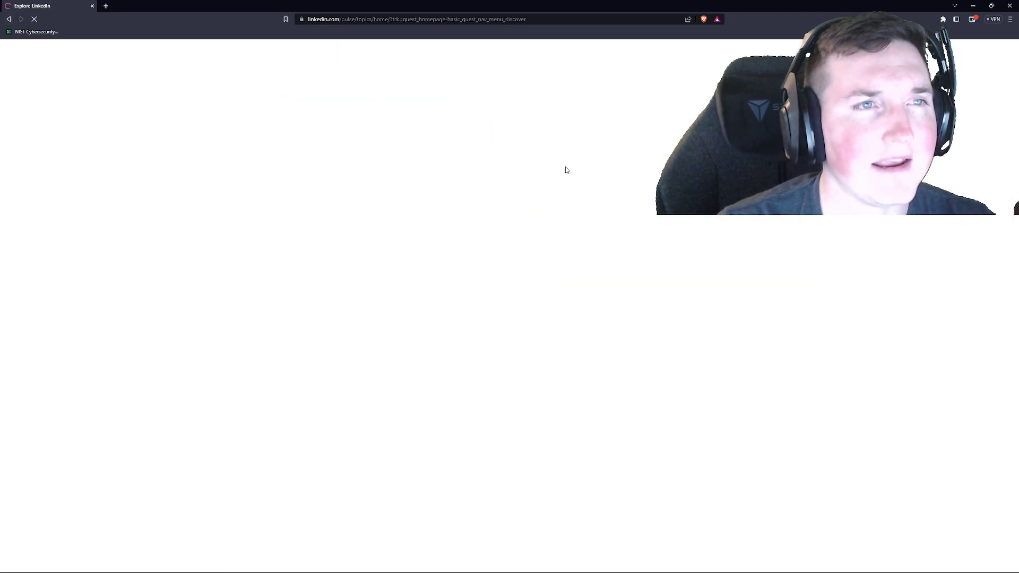
# - Leave the Discover page, open LinkedIn's Jobs page and search for Information Security jobs in the United States
pyautogui.click(9, 20)
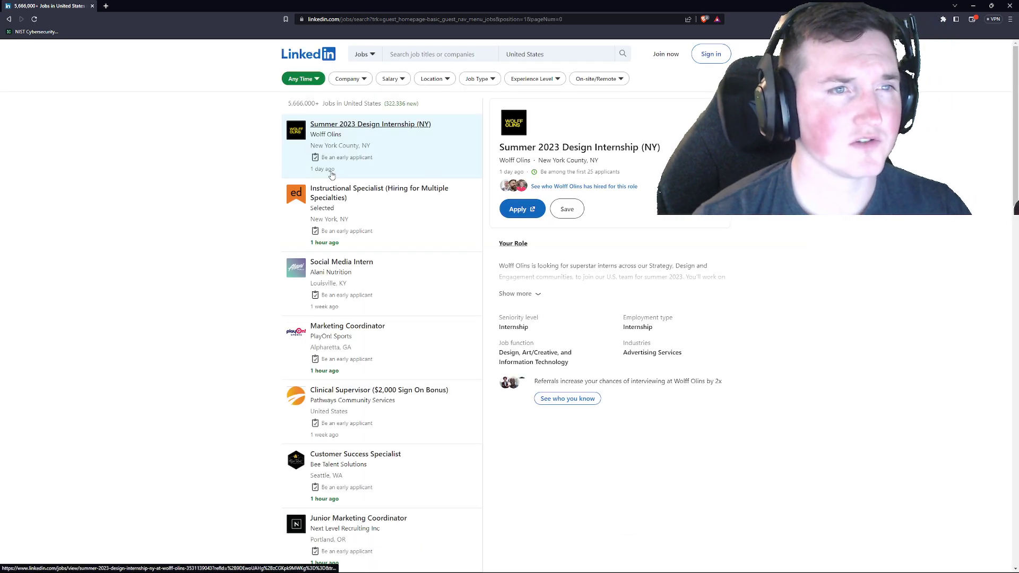
pyautogui.click(433, 54)
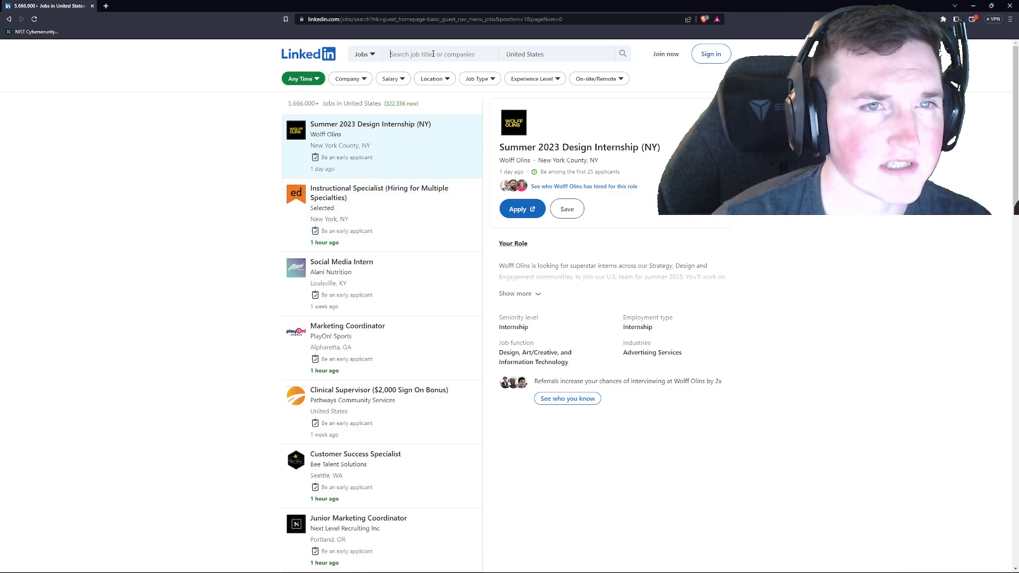
pyautogui.write('in')
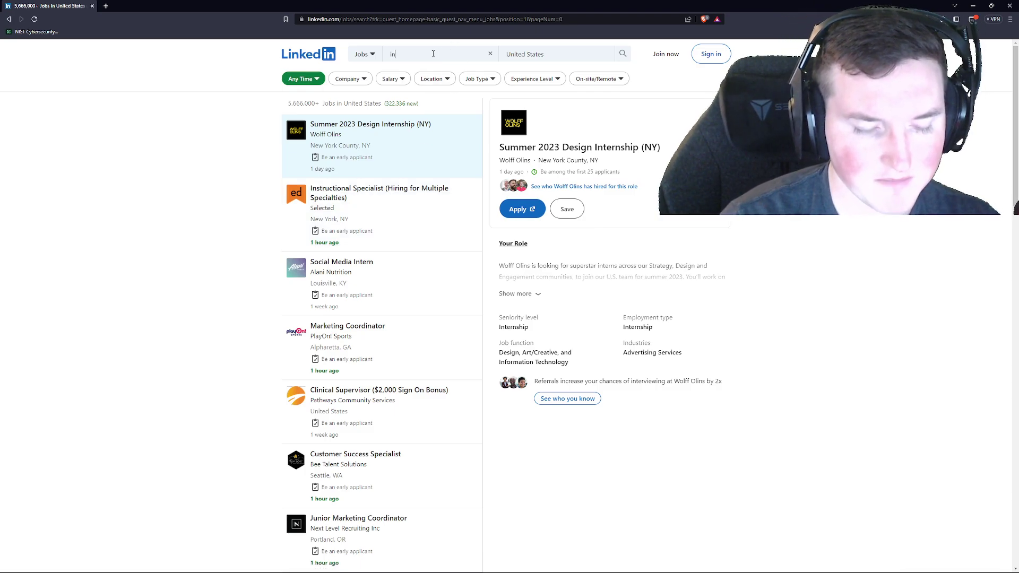
pyautogui.write('formation securti')
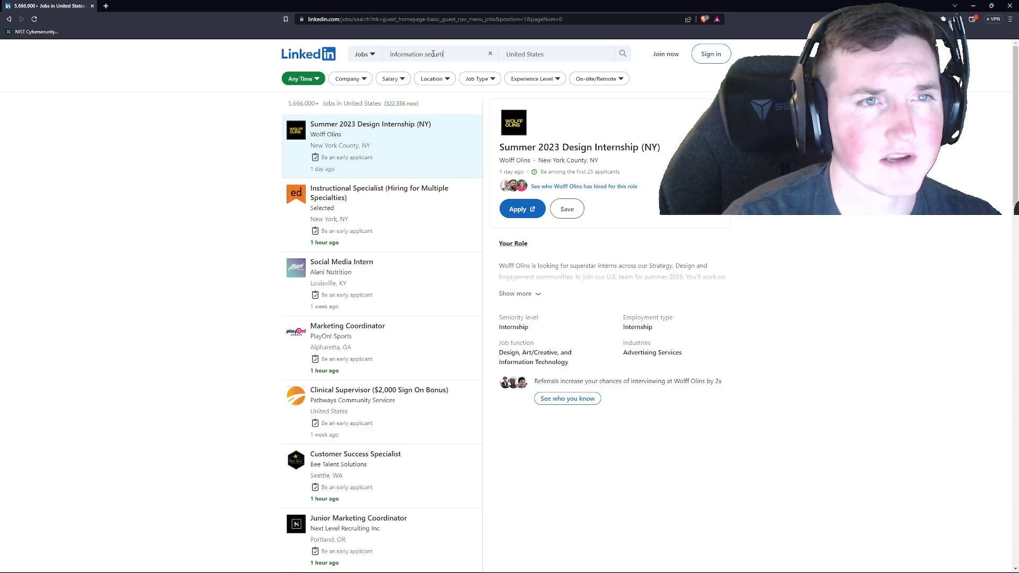
pyautogui.press('BackSpace')
pyautogui.write('ity')
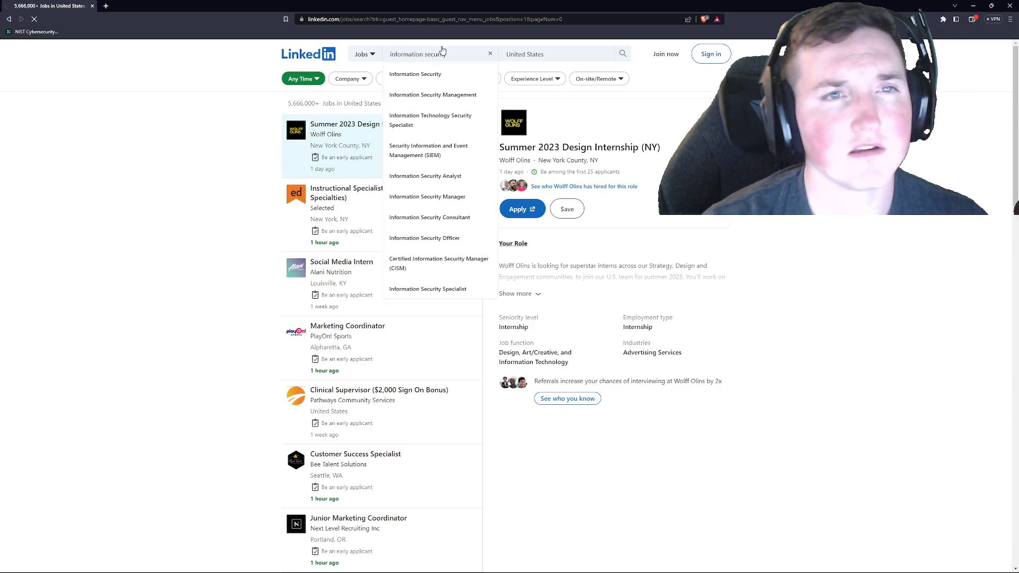
pyautogui.click(435, 89)
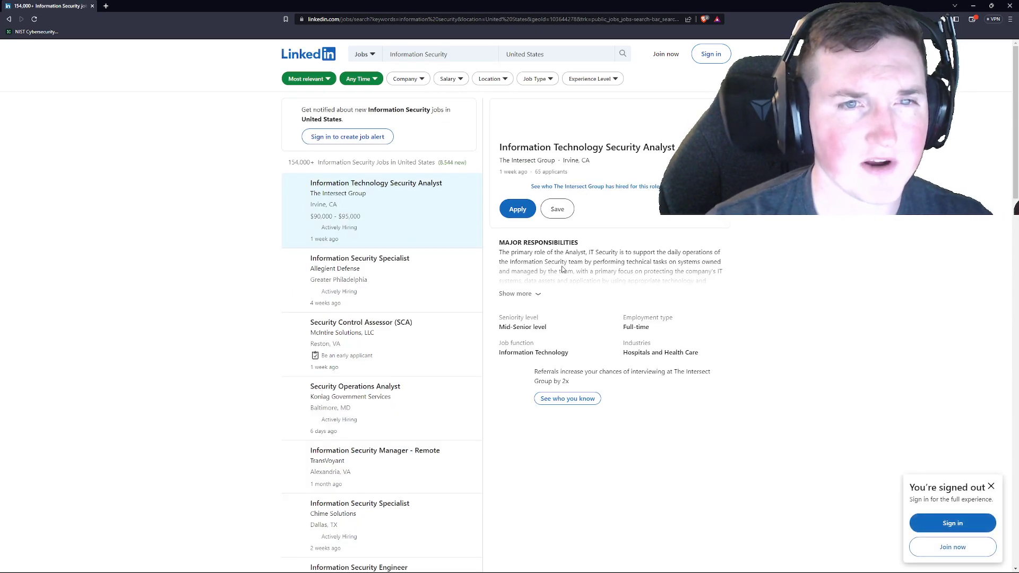
# - Expand the Information Technology Security Analyst job description and examine its responsibilities and its required and preferred skills
pyautogui.click(531, 295)
pyautogui.scroll(-5, 578, 281)
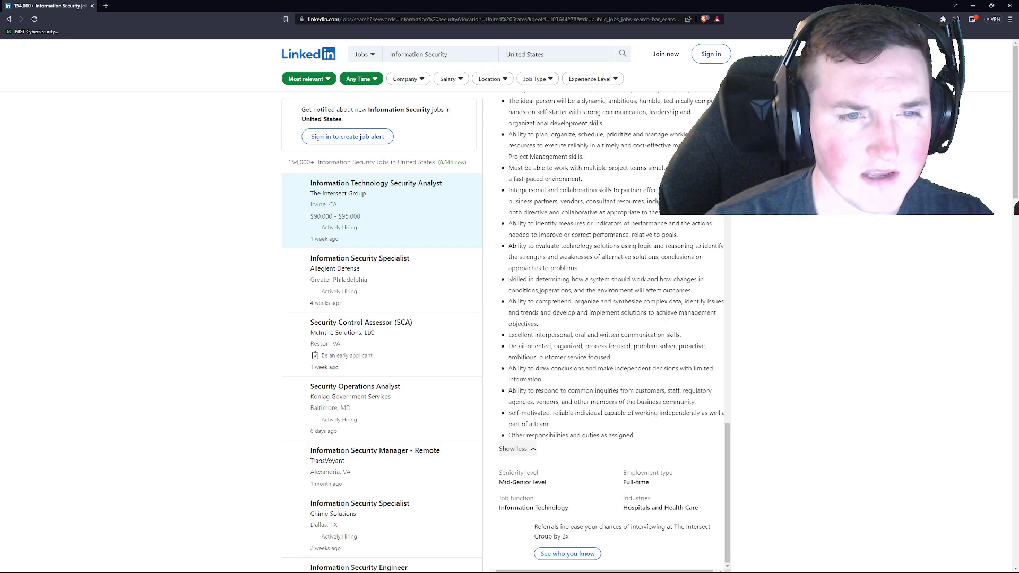
pyautogui.scroll(-1, 573, 260)
pyautogui.scroll(3, 573, 260)
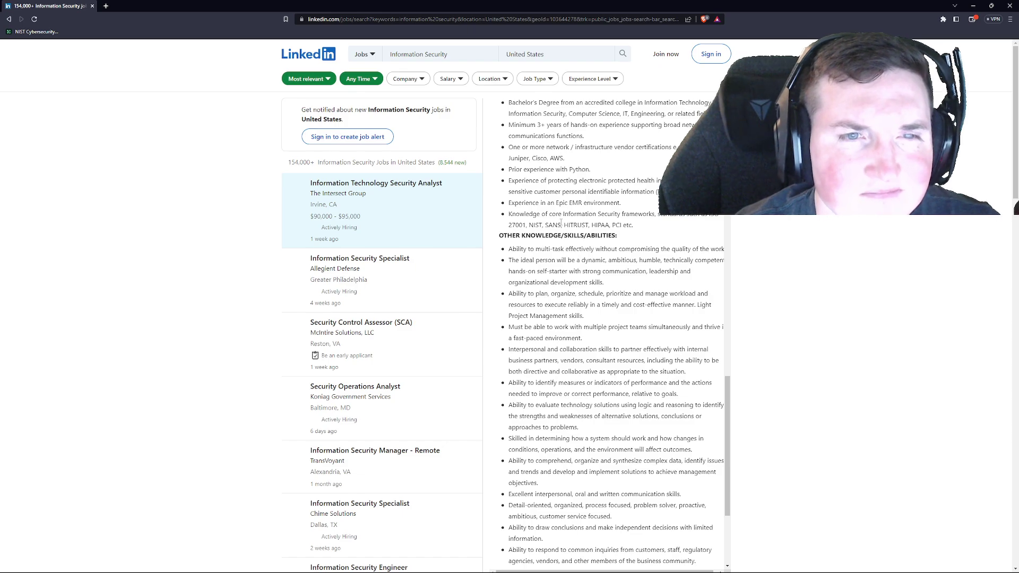
pyautogui.scroll(1, 557, 243)
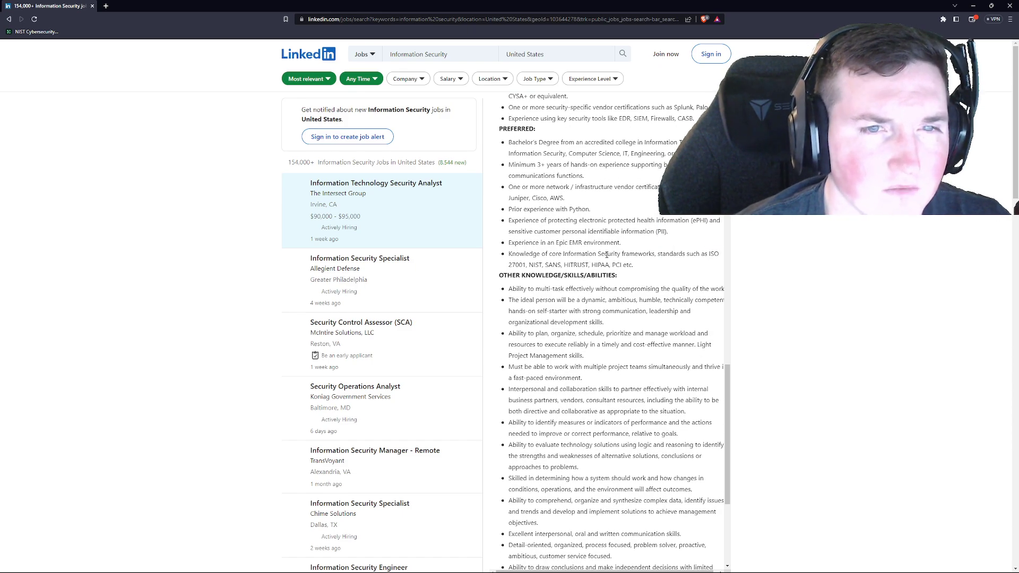
pyautogui.moveTo(591, 209); pyautogui.dragTo(510, 209)
pyautogui.click(510, 210)
pyautogui.scroll(1, 584, 234)
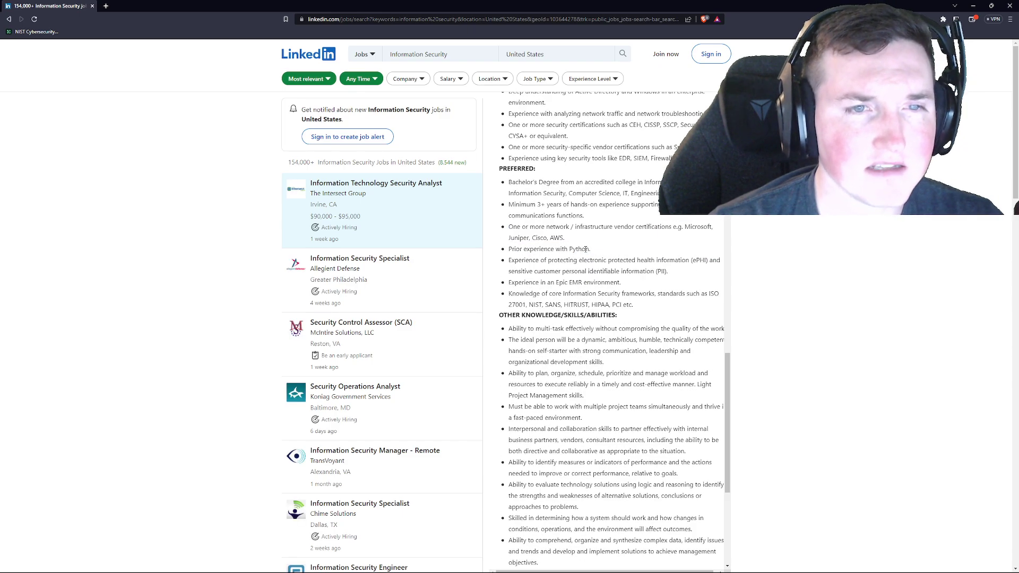
pyautogui.scroll(1, 573, 242)
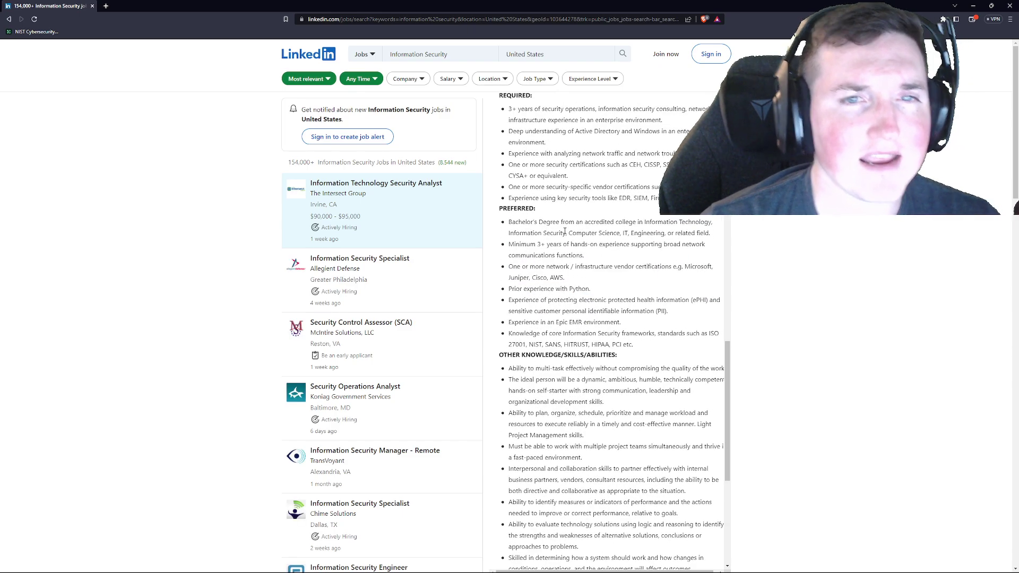
pyautogui.scroll(1, 564, 229)
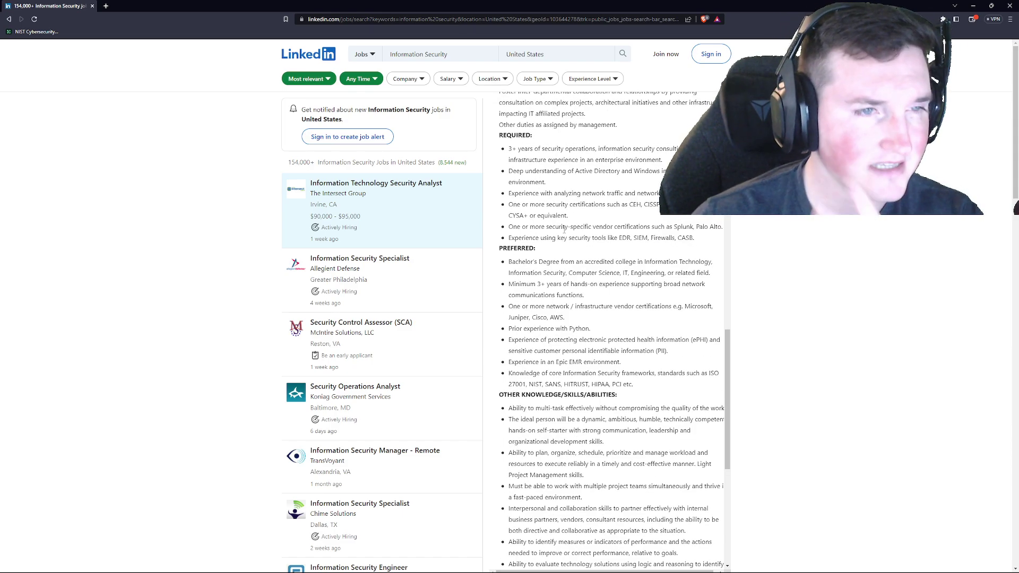
pyautogui.scroll(9, 578, 230)
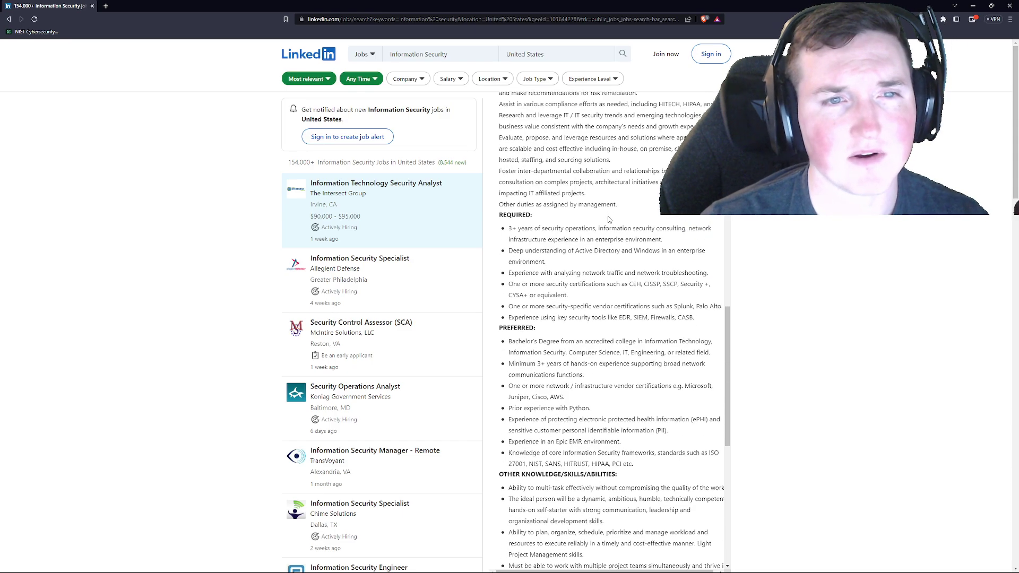
pyautogui.scroll(10, 606, 212)
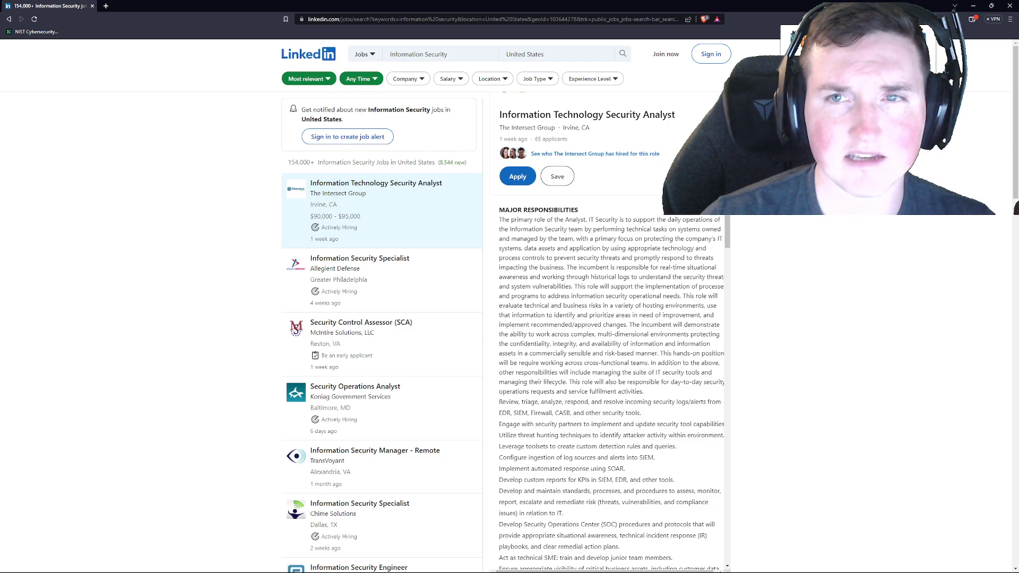
pyautogui.scroll(-4, 525, 316)
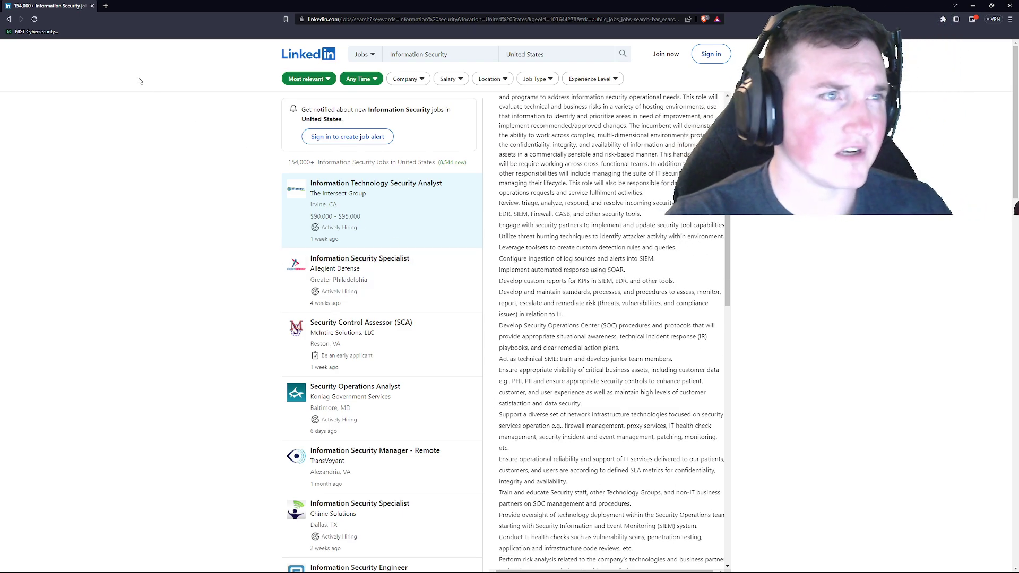
# - Open a blank browser tab, switch to Hunchly and review the notes in the Stuffy24 case
pyautogui.click(105, 7)
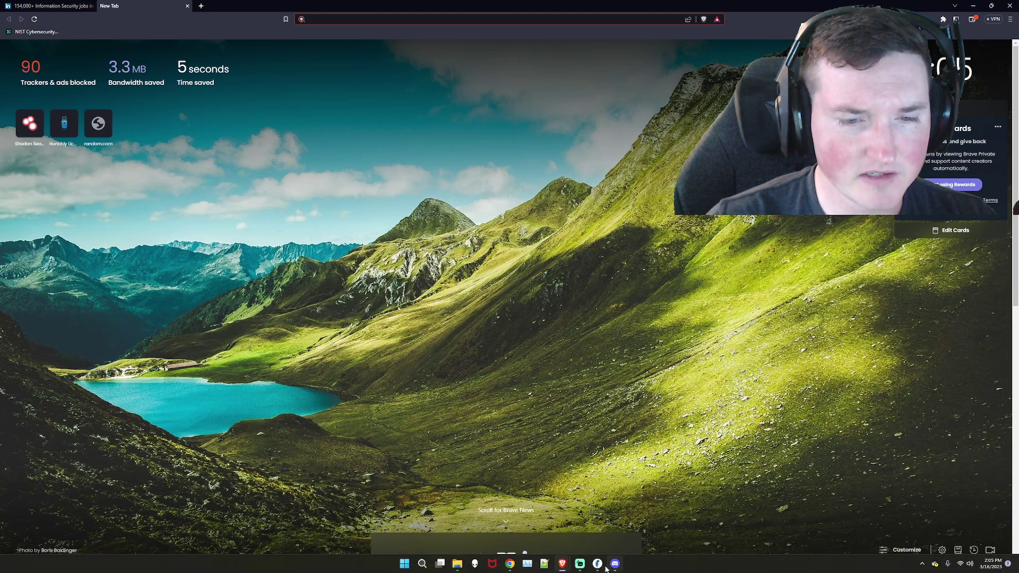
pyautogui.click(597, 564)
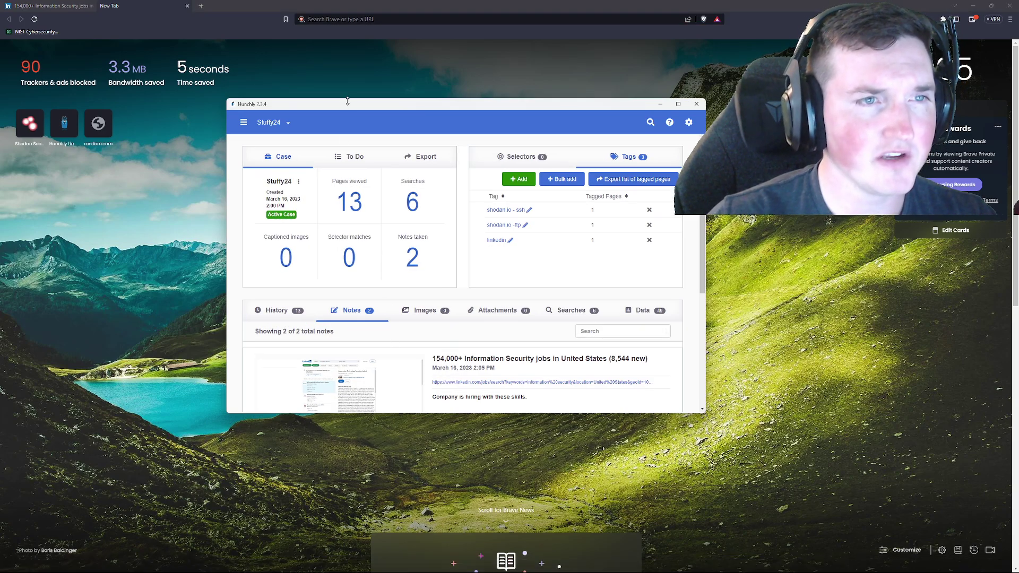
pyautogui.moveTo(348, 107); pyautogui.dragTo(463, 96)
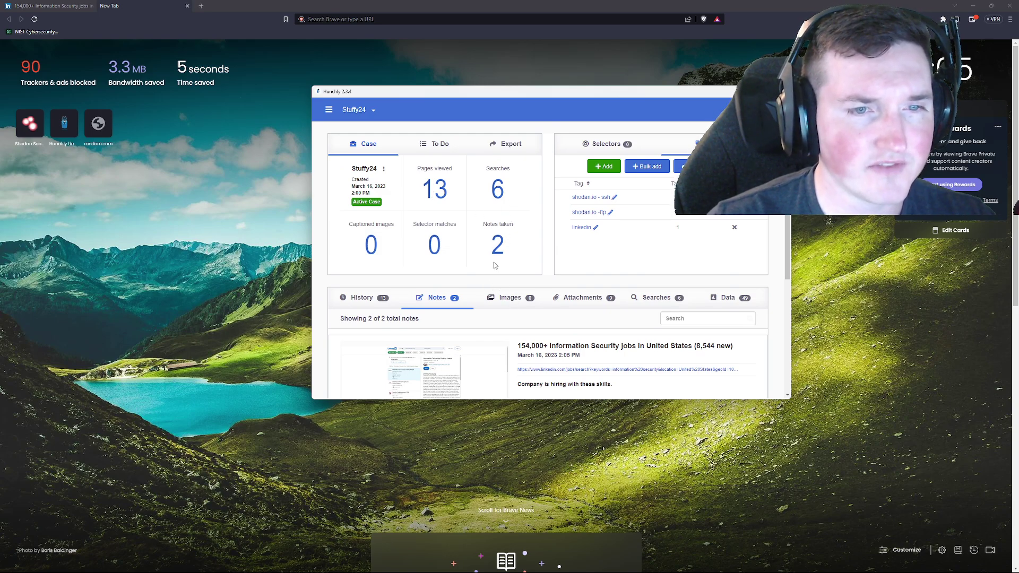
pyautogui.scroll(-2, 482, 250)
pyautogui.scroll(-2, 486, 247)
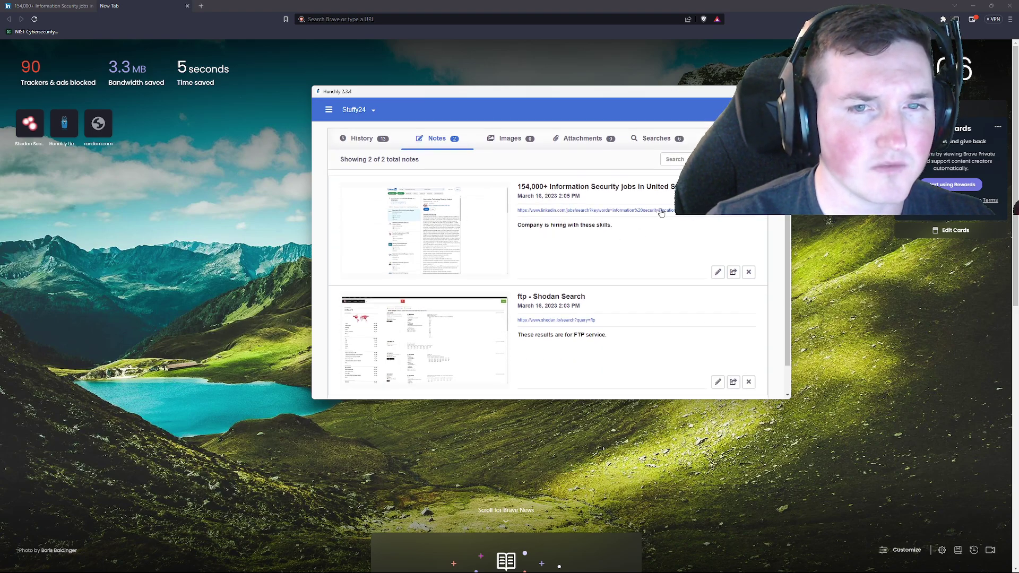
# - Open the captured Information Security jobs page from its note and inspect its preview, captioned images and page info
pyautogui.click(416, 229)
pyautogui.scroll(-3, 469, 296)
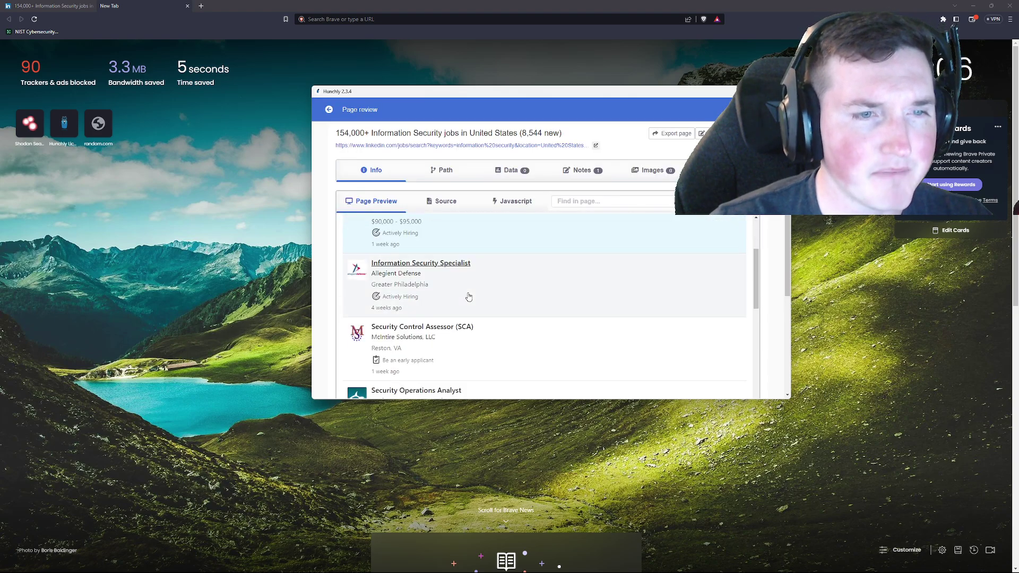
pyautogui.scroll(5, 468, 296)
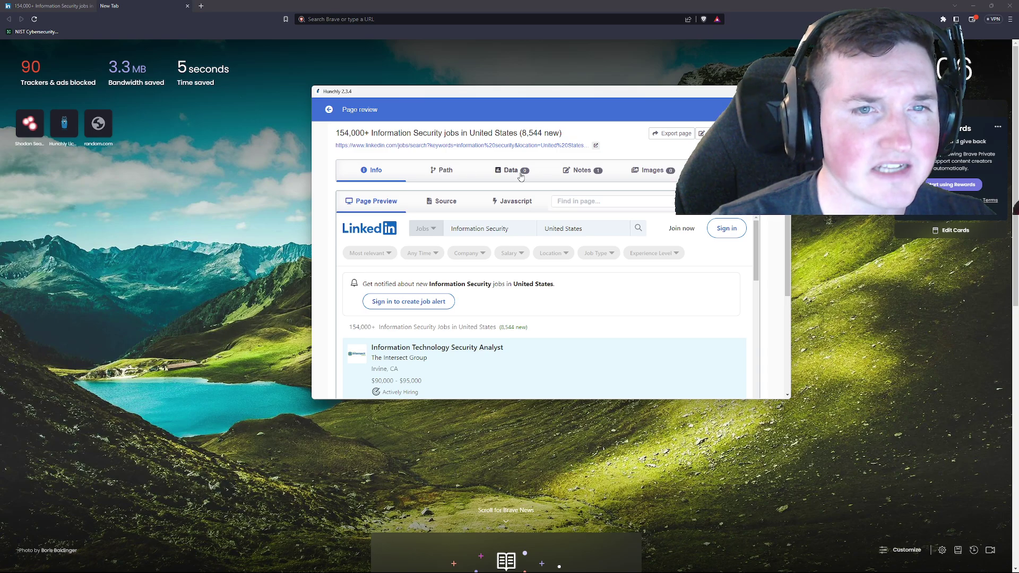
pyautogui.click(652, 172)
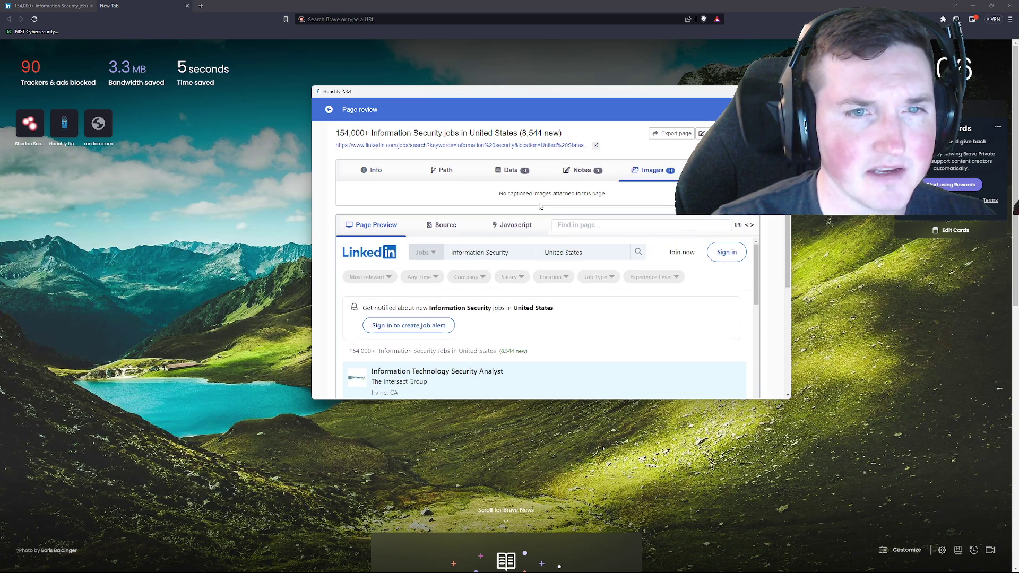
pyautogui.click(373, 171)
# - Switch to the LinkedIn jobs page in Brave, check the browser extensions there and return to the blank tab
pyautogui.click(57, 6)
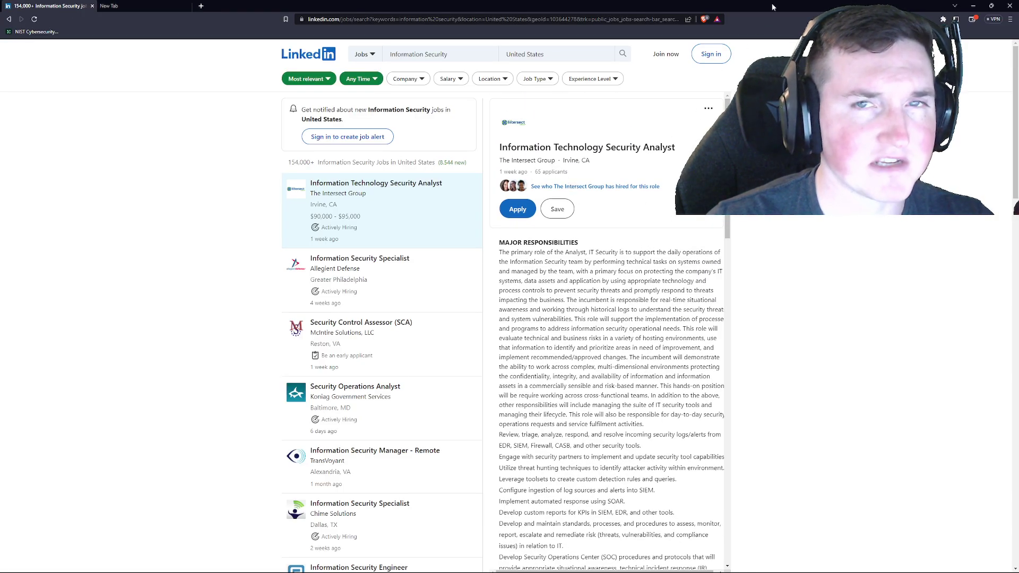
pyautogui.click(944, 20)
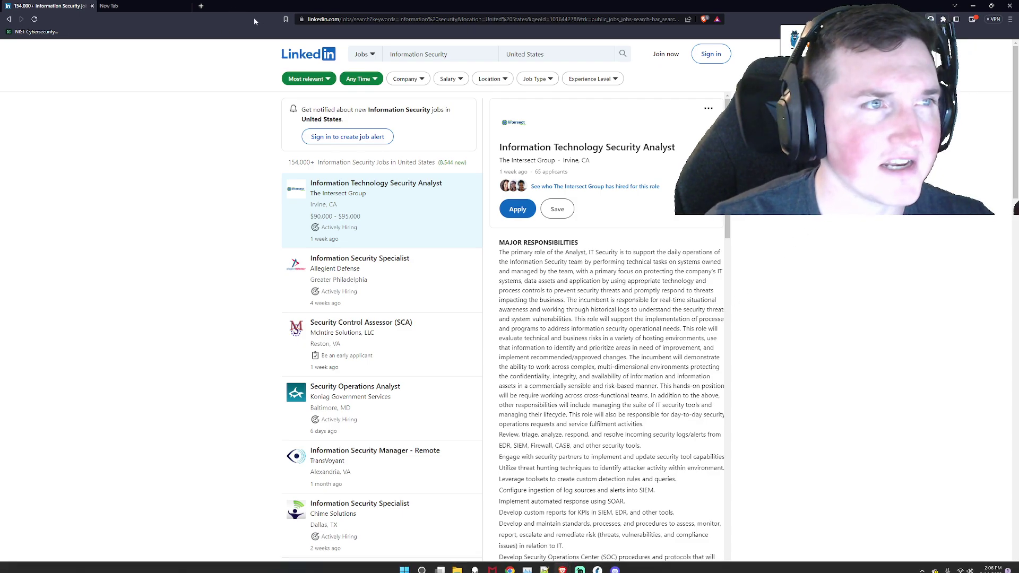
pyautogui.click(142, 6)
# - Switch to Hunchly and examine the captured LinkedIn page's preview, path, extracted data, notes and images
pyautogui.click(607, 563)
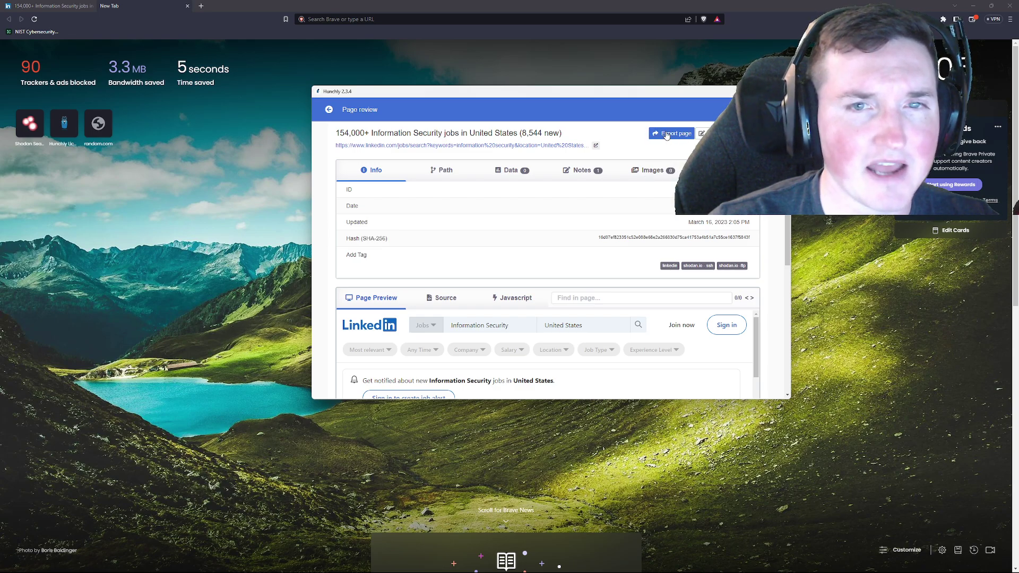
pyautogui.scroll(-5, 444, 346)
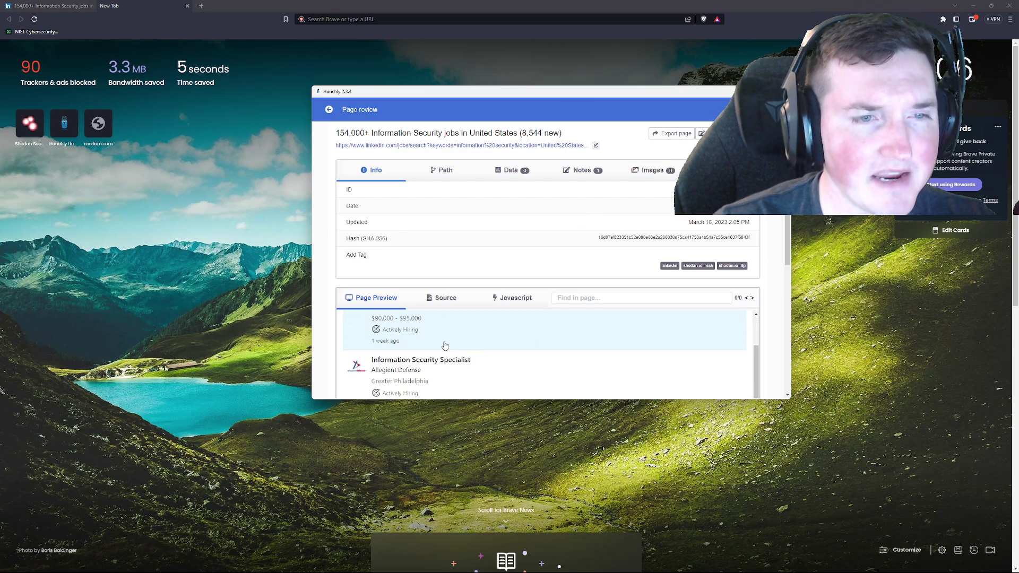
pyautogui.scroll(5, 709, 322)
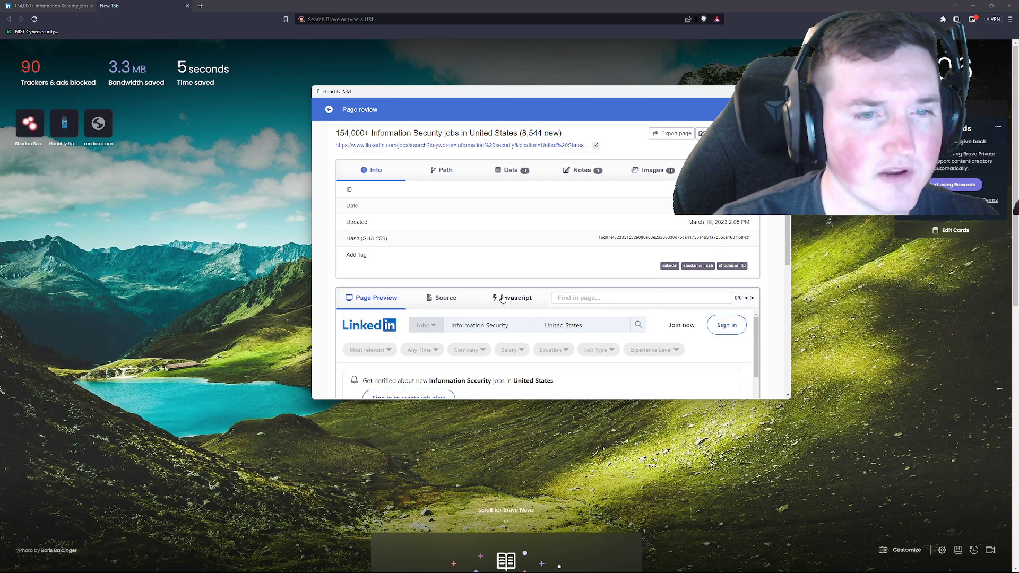
pyautogui.click(448, 172)
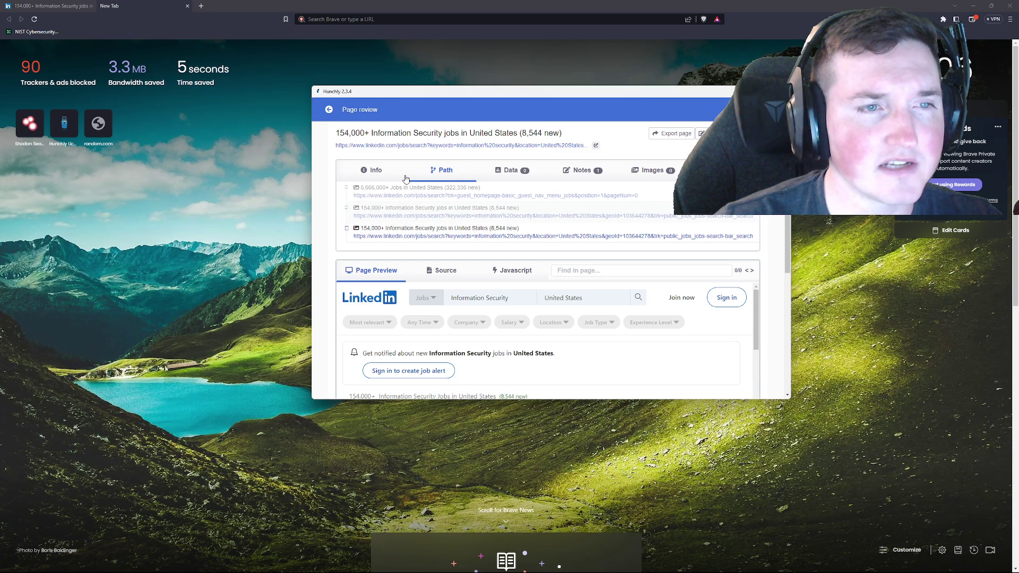
pyautogui.click(512, 172)
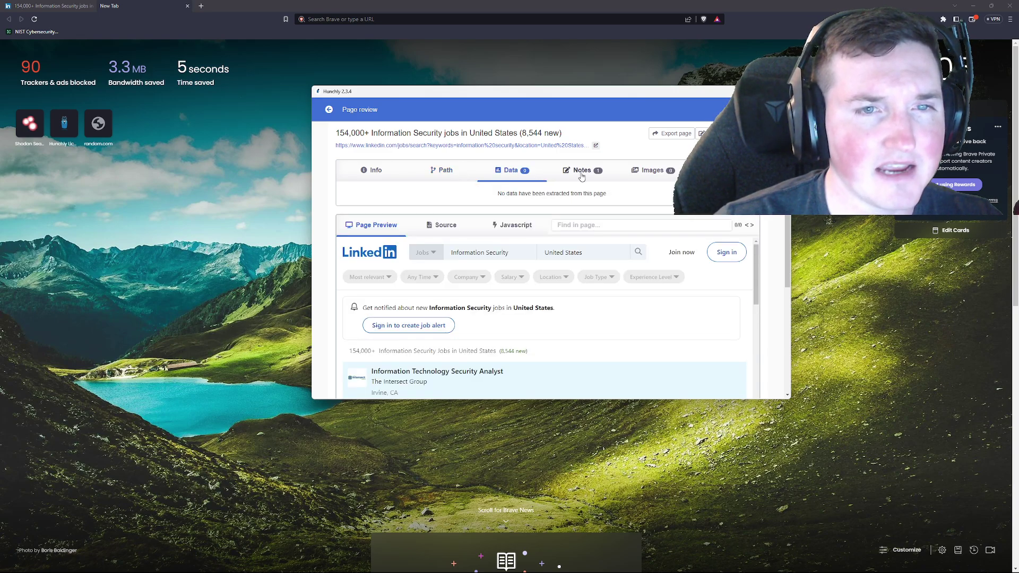
pyautogui.click(582, 173)
pyautogui.click(646, 173)
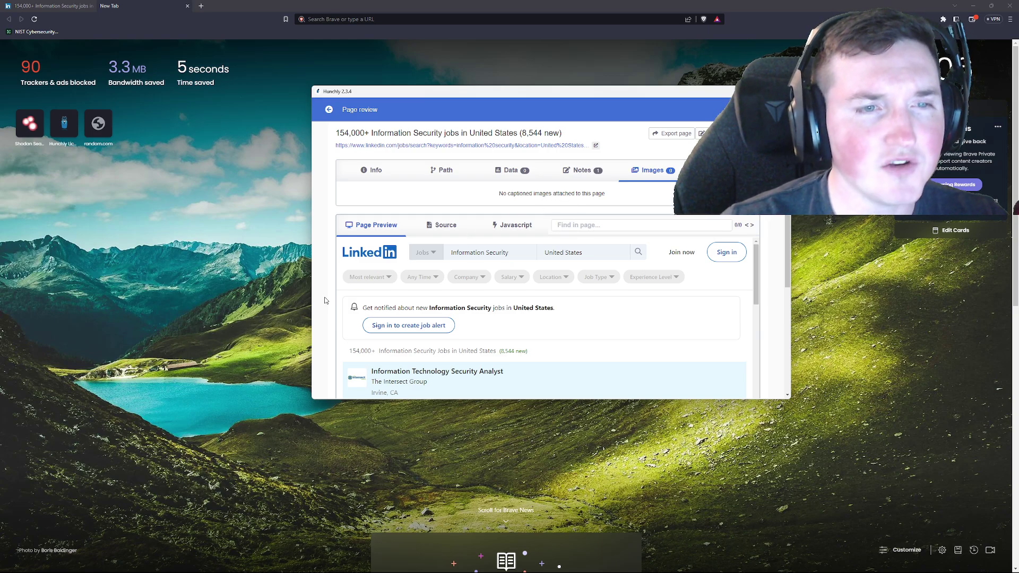
# - Return to the Stuffy24 case overview and view its captioned images and the history of captured pages
pyautogui.click(328, 110)
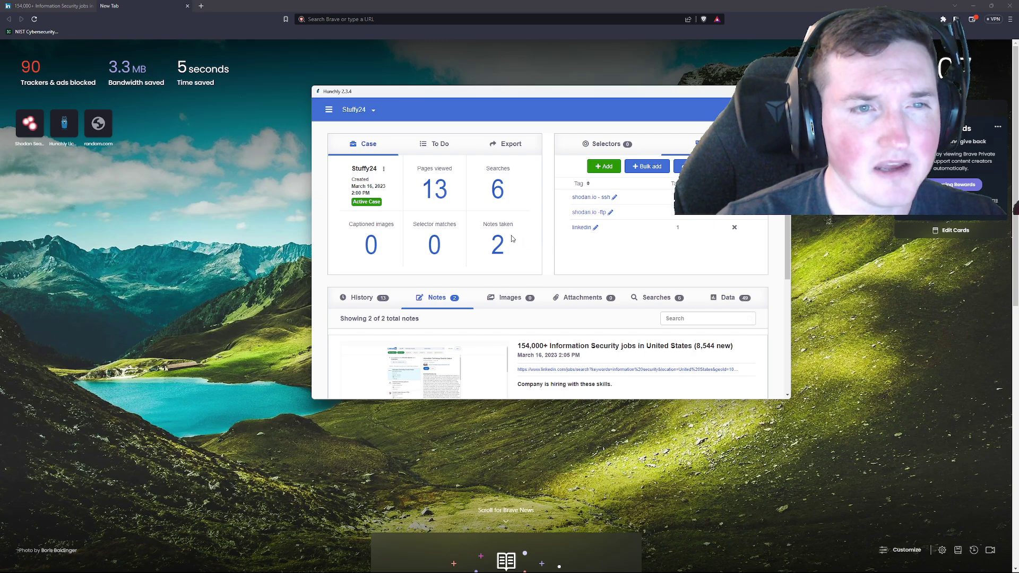
pyautogui.scroll(-2, 520, 242)
pyautogui.scroll(1, 492, 232)
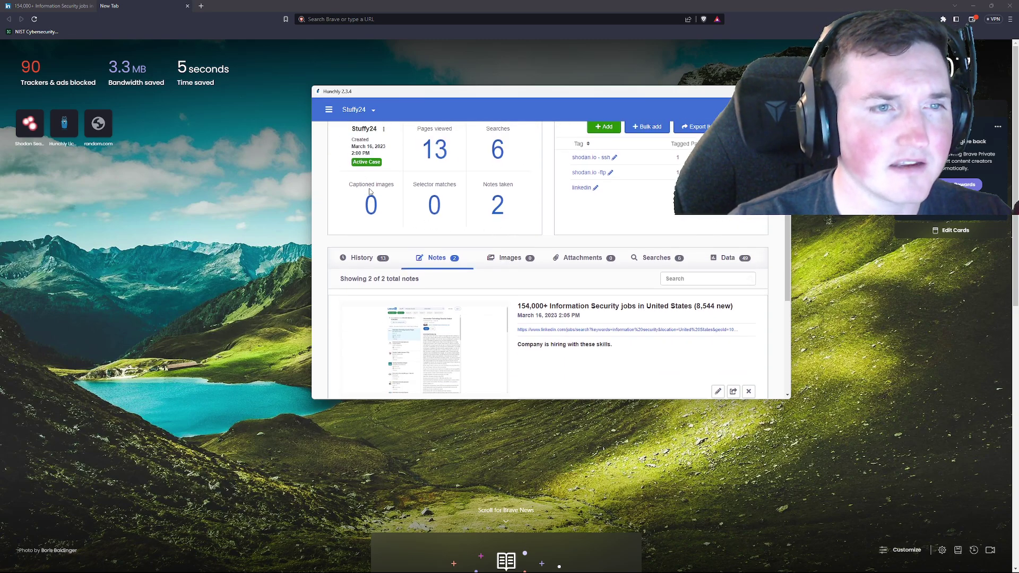
pyautogui.click(511, 259)
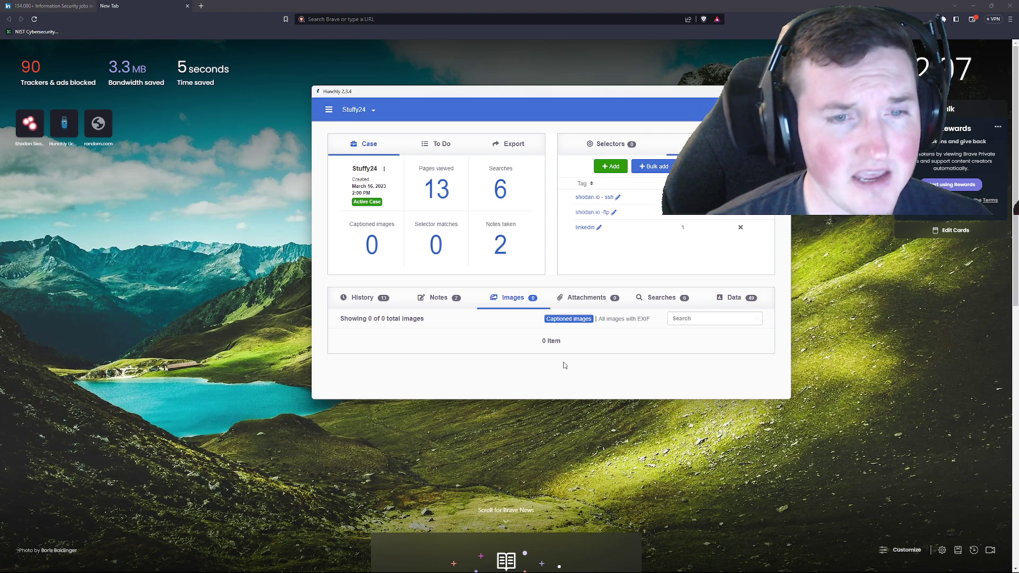
pyautogui.moveTo(562, 341); pyautogui.dragTo(524, 342)
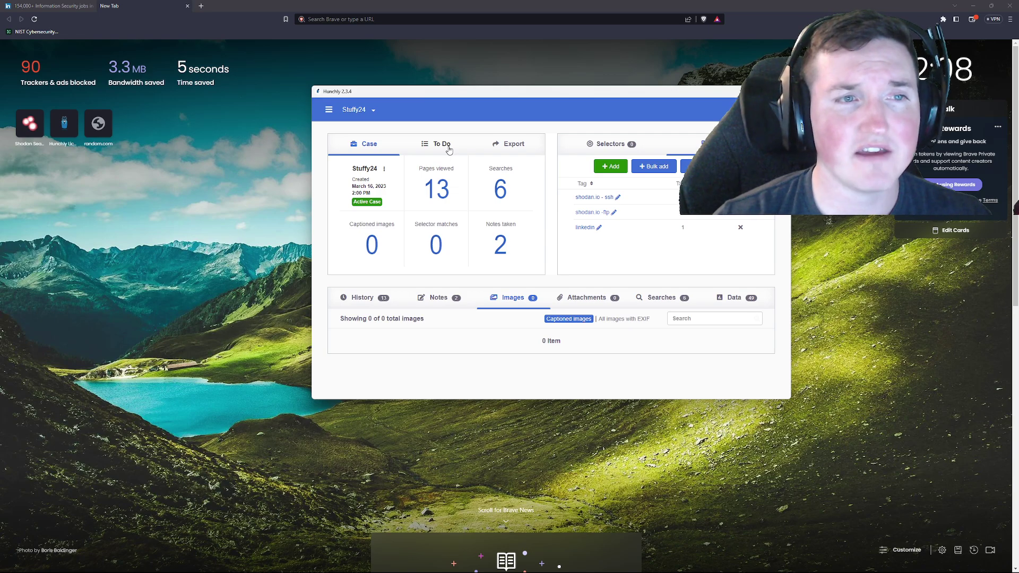
pyautogui.click(364, 298)
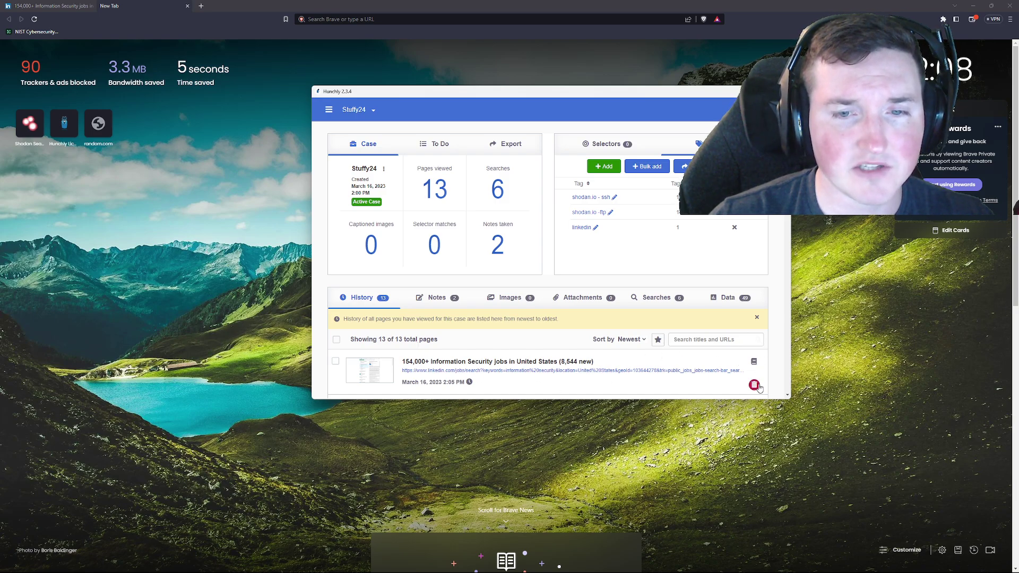
# - Select the linkedin-tagged Information Security jobs page in the case history, check the cases it can be moved to, and deselect it
pyautogui.scroll(-2, 754, 372)
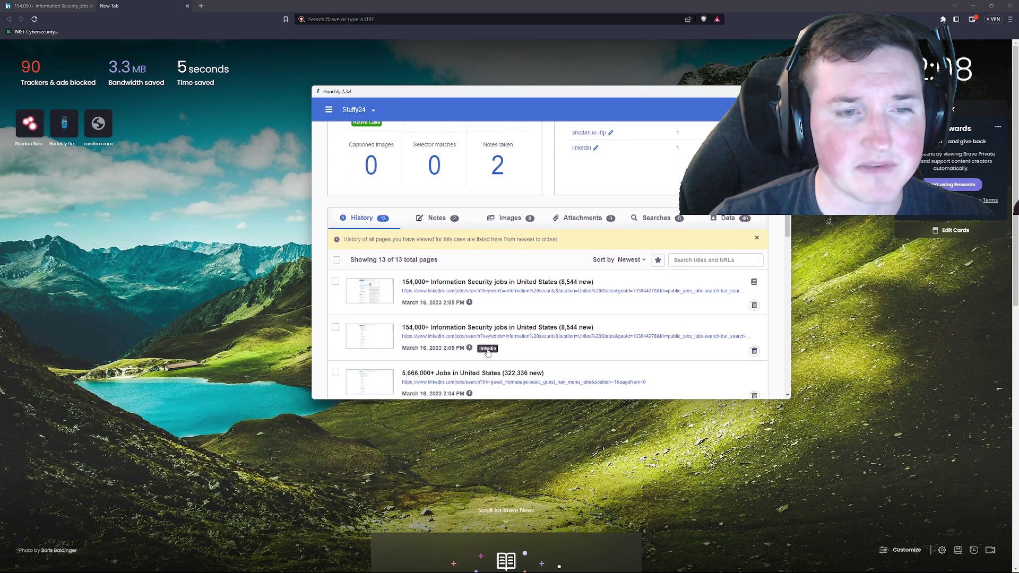
pyautogui.click(335, 327)
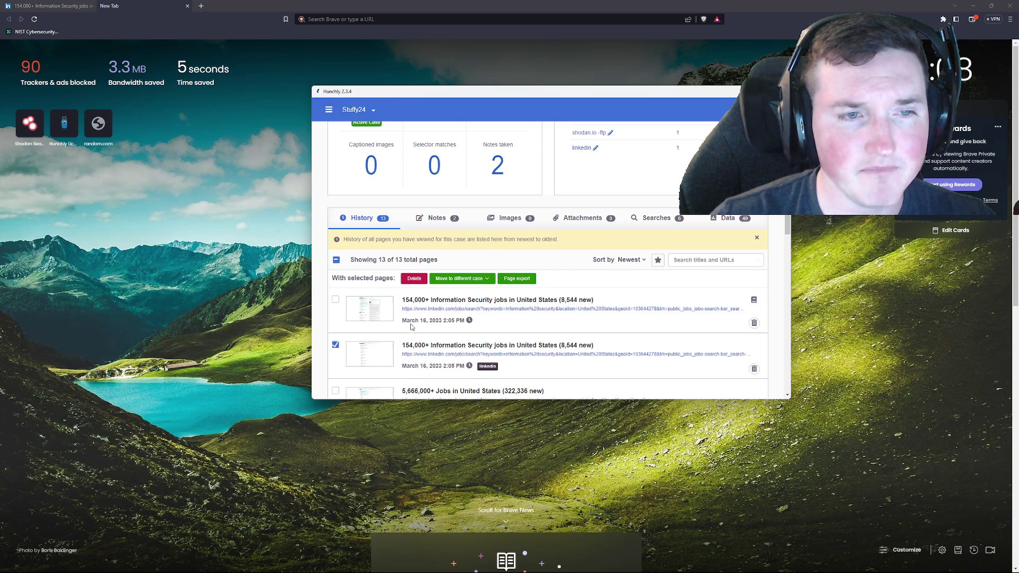
pyautogui.click(488, 280)
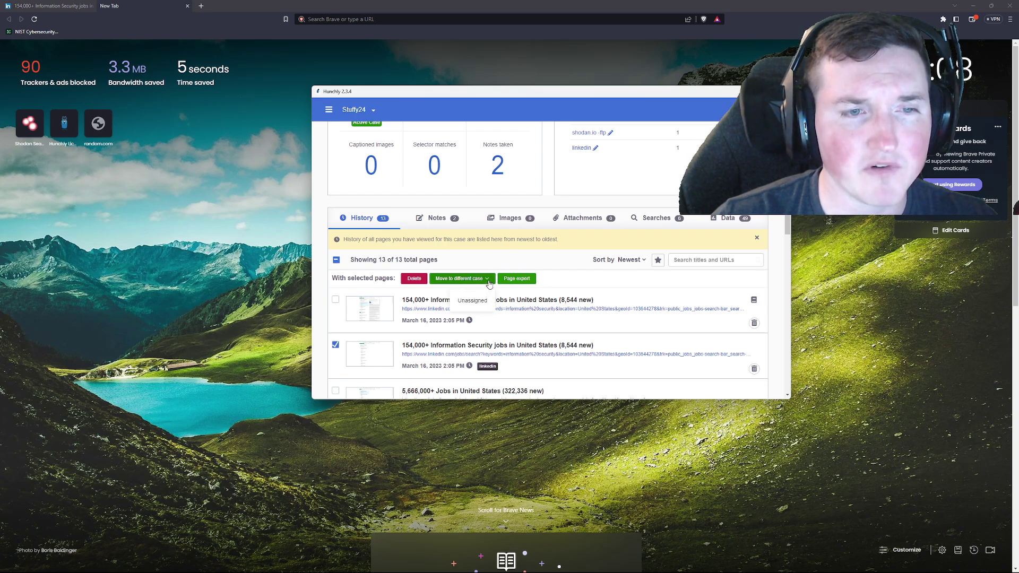
pyautogui.click(488, 281)
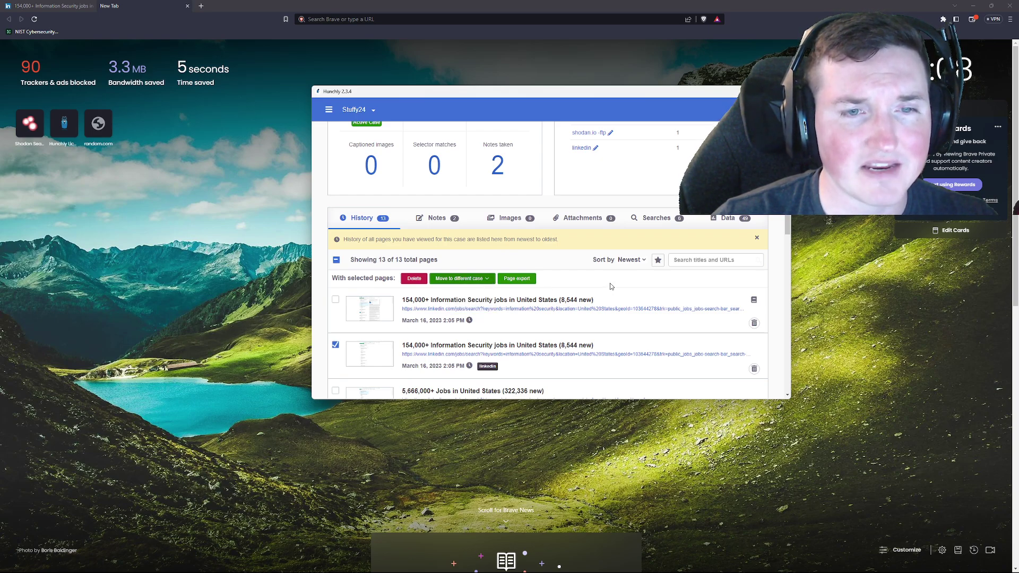
pyautogui.click(335, 346)
pyautogui.scroll(-3, 578, 334)
pyautogui.scroll(2, 598, 333)
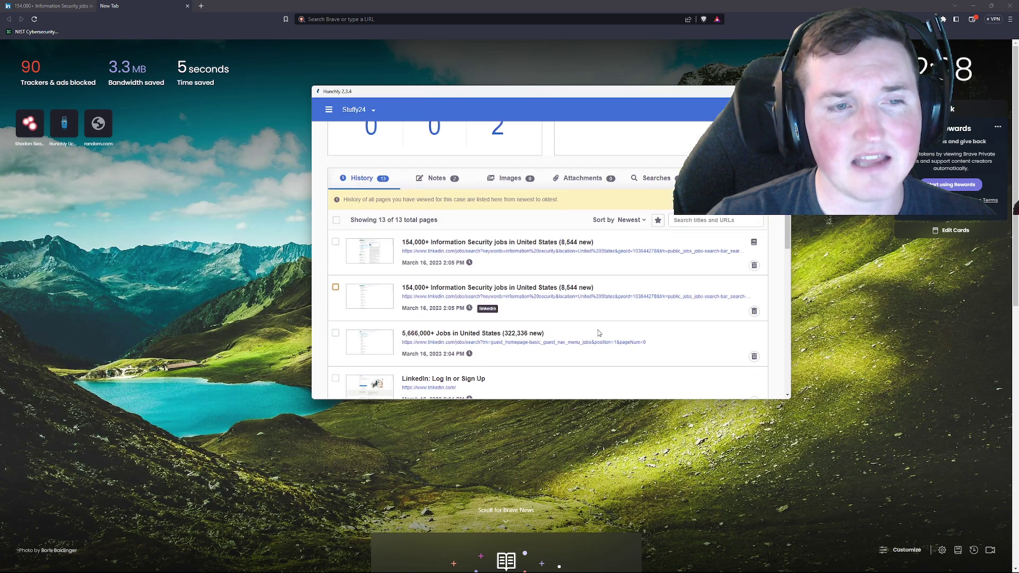
pyautogui.scroll(3, 598, 333)
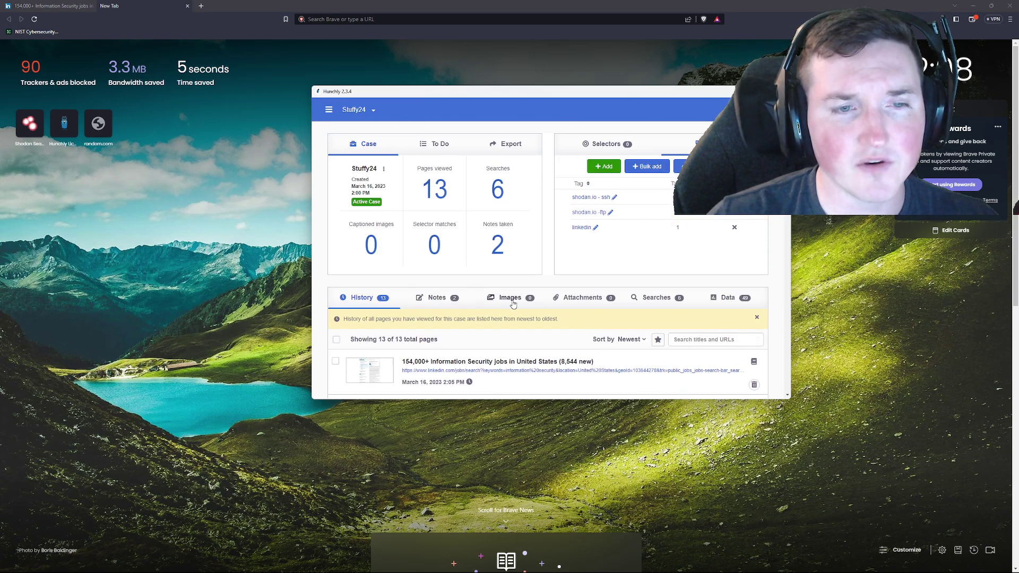